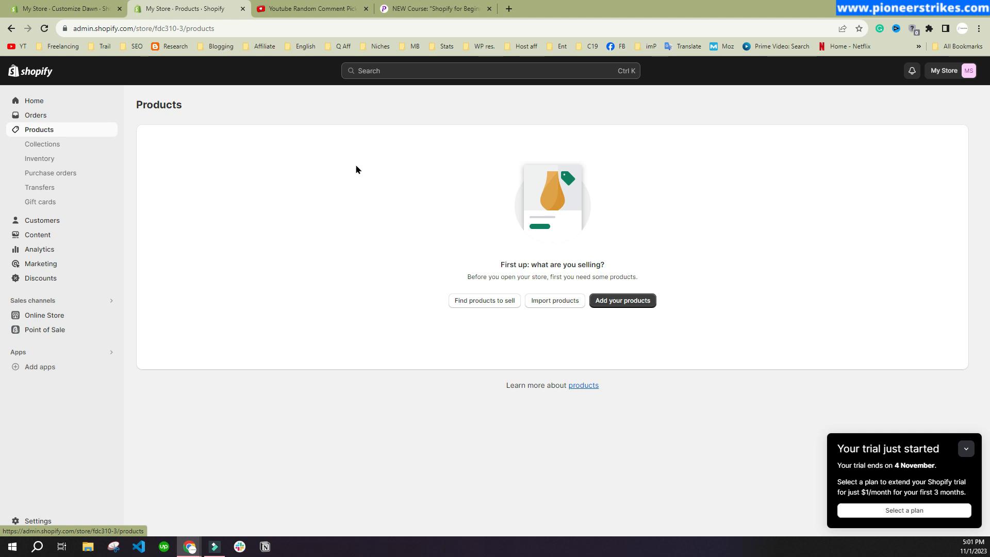
Start a new product and title it "Six Speed Tees Short Sleeve T-shirts", copying that text from the AliExpress T-shirt listing.
click(619, 303)
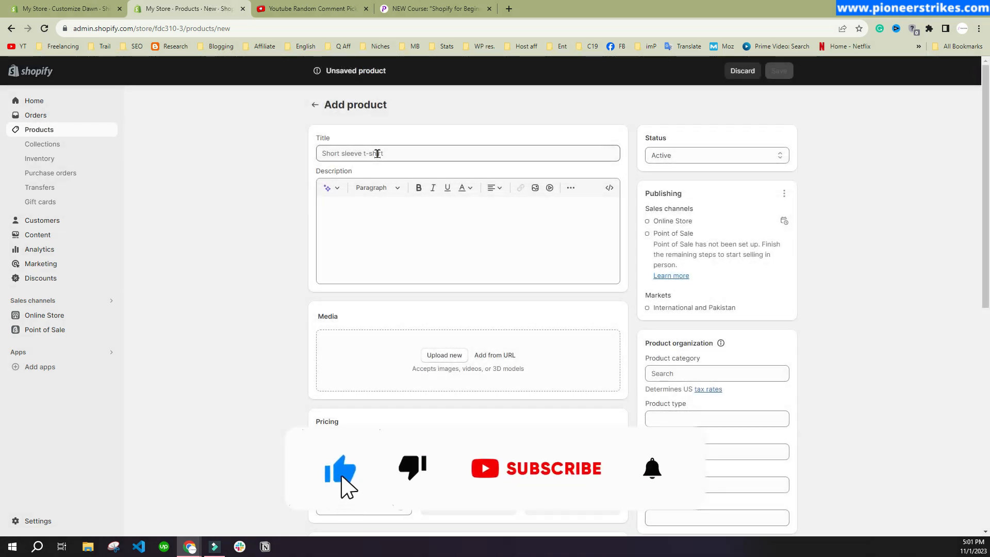
click(377, 153)
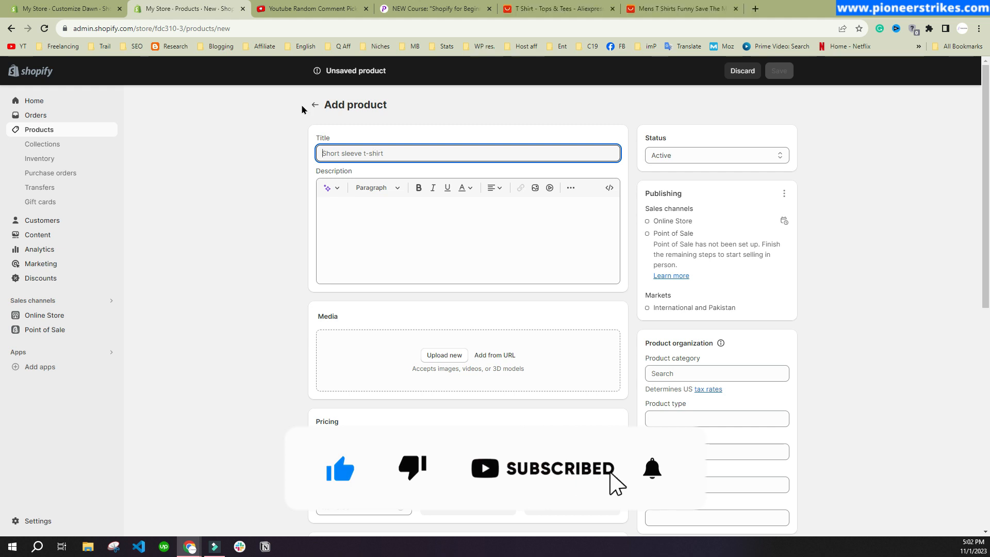
click(277, 200)
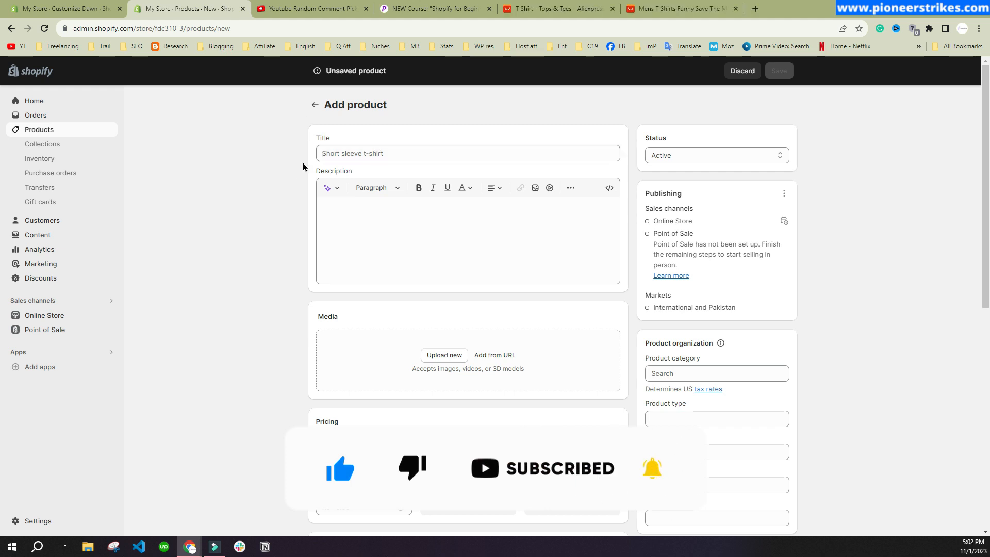
click(339, 153)
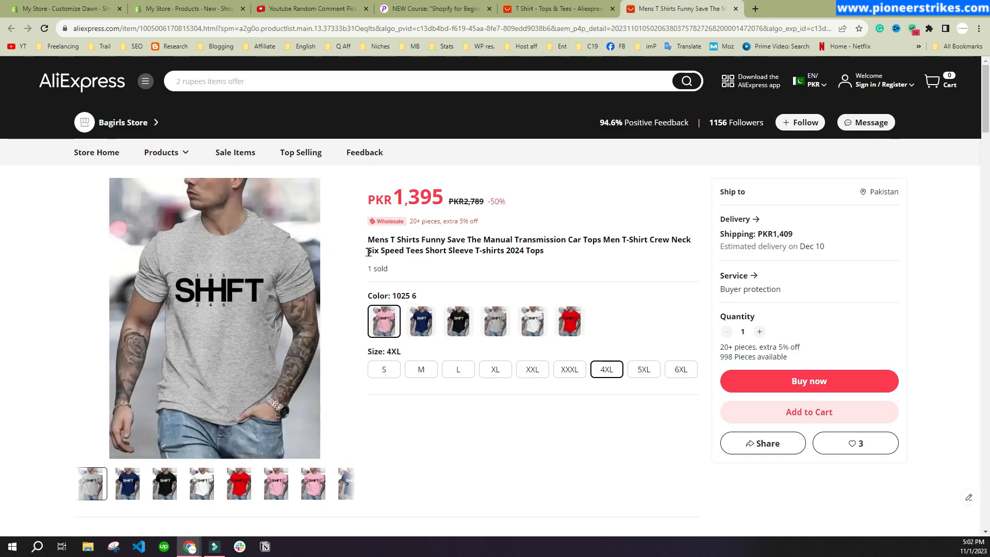
drag(369, 252, 505, 252)
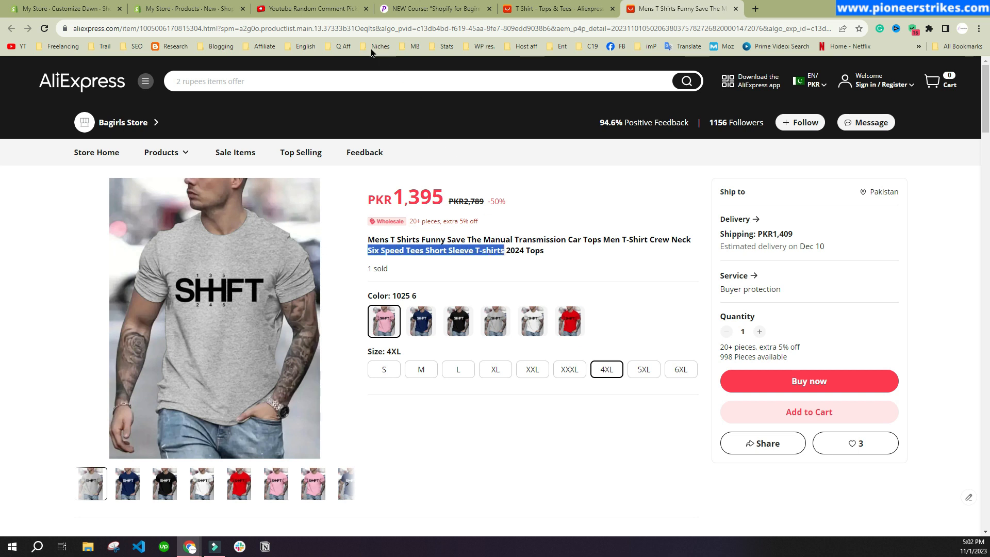
key(ctrl+c)
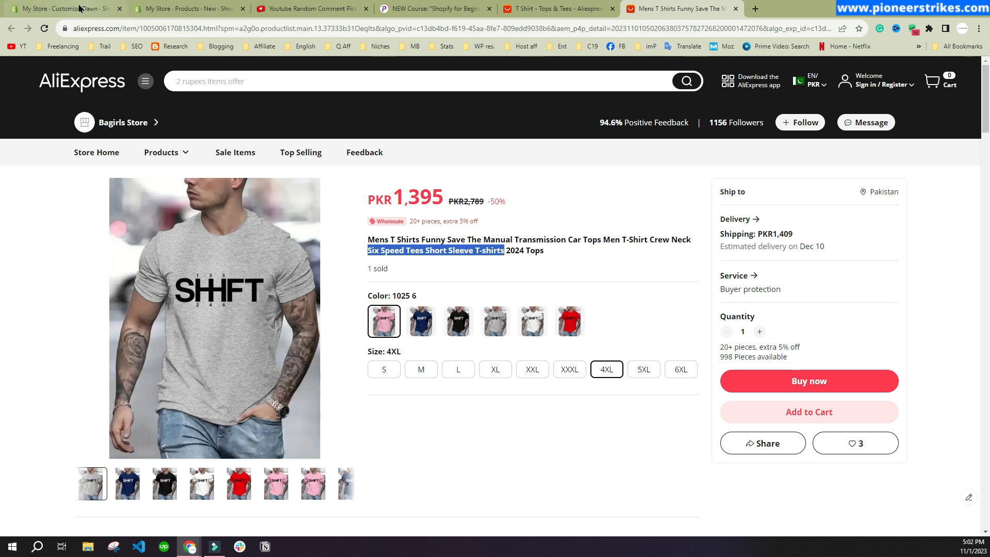
click(175, 9)
key(ctrl+v)
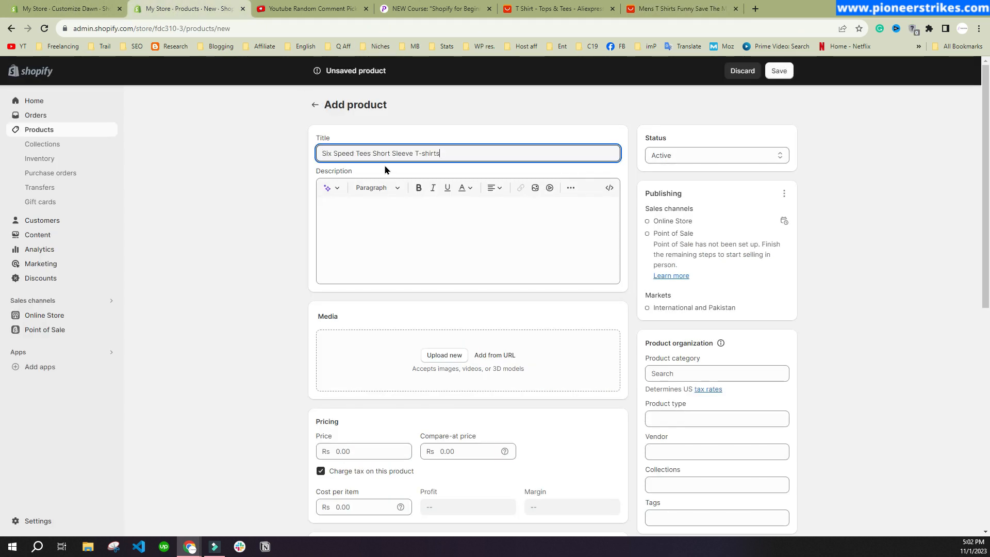
Paste the product name into the description, extend it with the AI text generator and keep the suggestion.
click(380, 217)
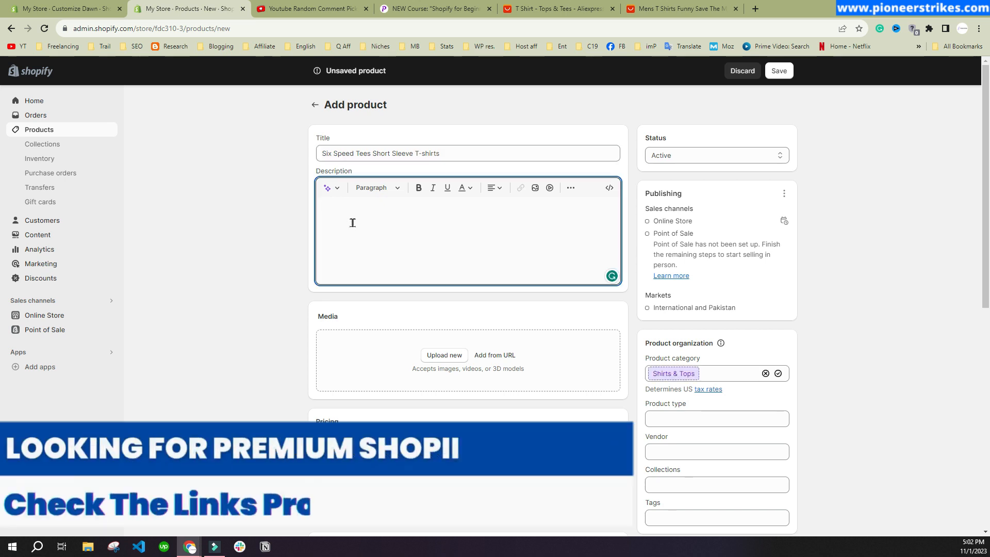
key(ctrl+v)
drag(504, 216, 289, 211)
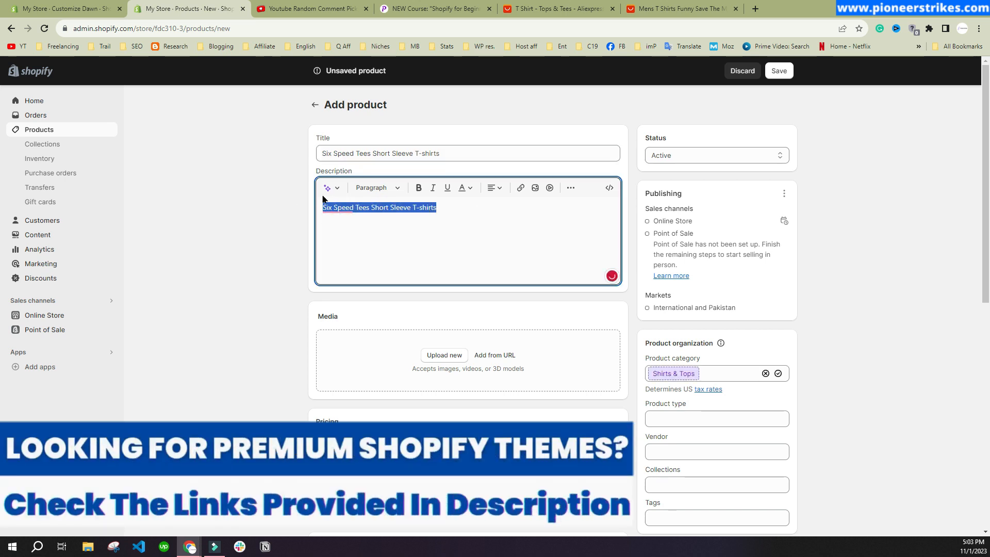
click(331, 188)
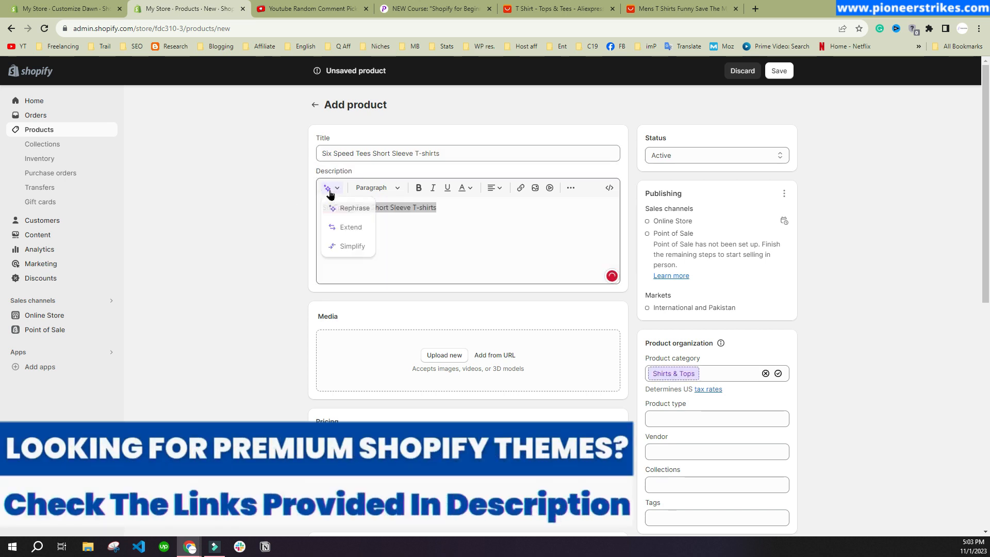
click(349, 230)
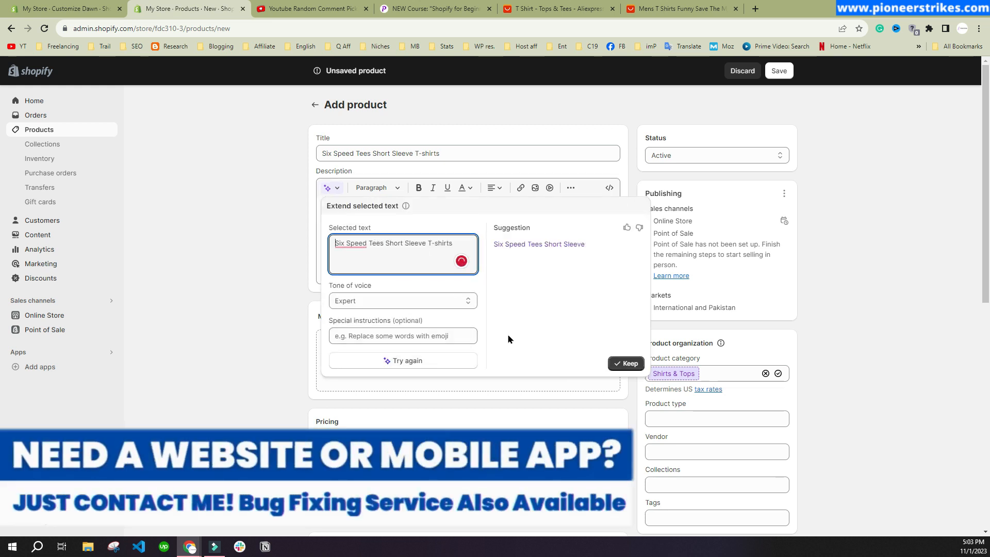
click(626, 363)
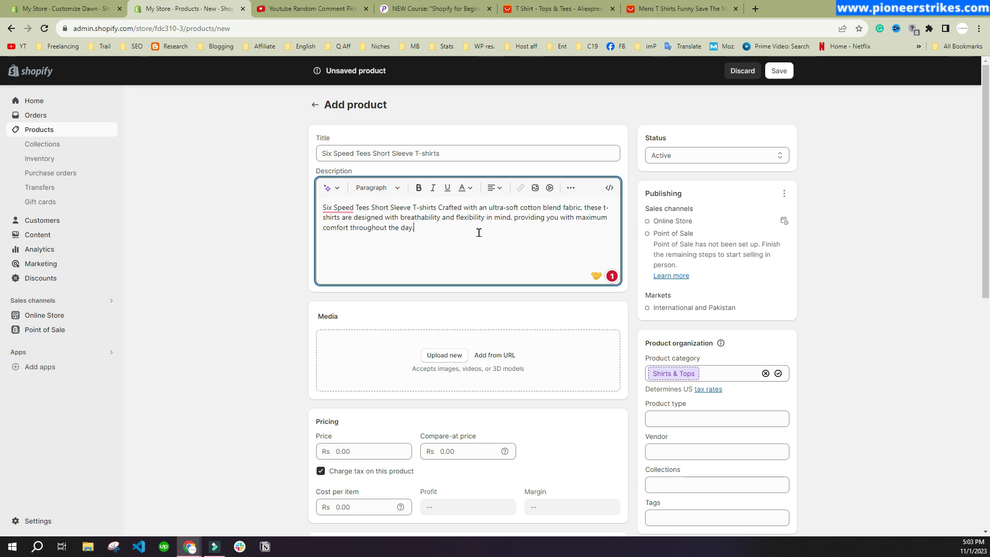
Make the phrase "breathability and flexibility in mind" bold in the product description.
drag(400, 217, 509, 219)
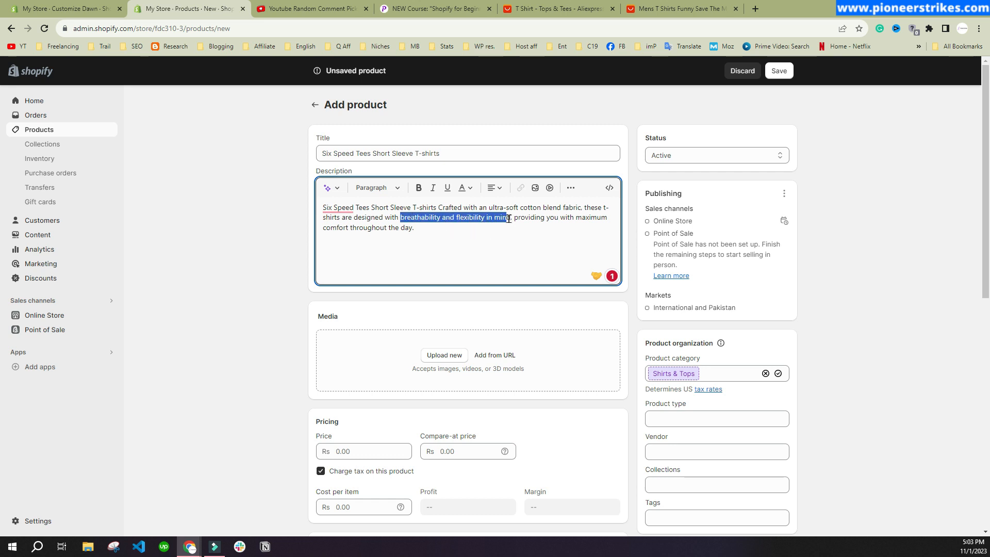
click(418, 188)
click(458, 232)
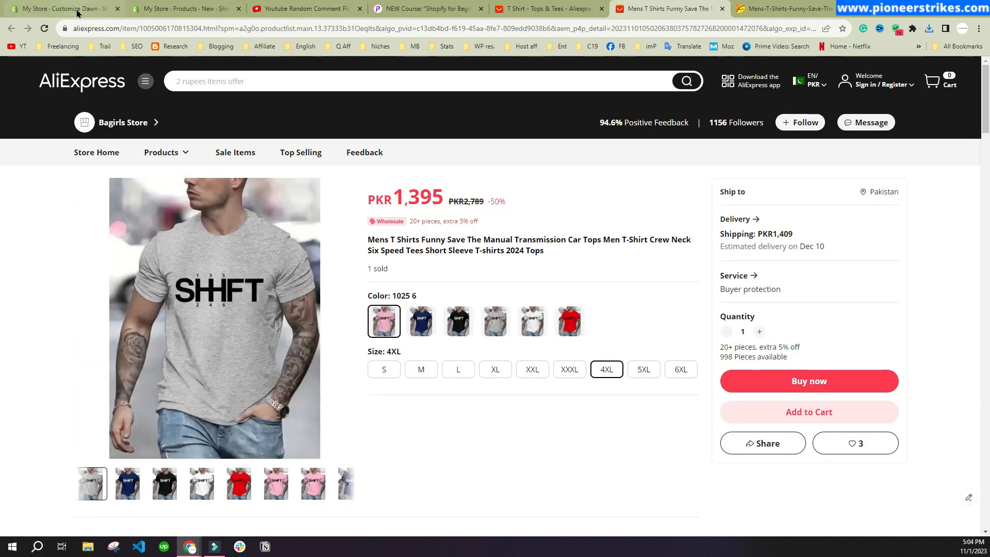
Return to the Shopify product form and upload the T-shirt image Mens-T-Shirts-Funny-Save-The-Manual-Transmission-Car-Tops-Men-T-Shirt-Crew-Neck-Six.jpg_.webp from Downloads as product media.
click(160, 9)
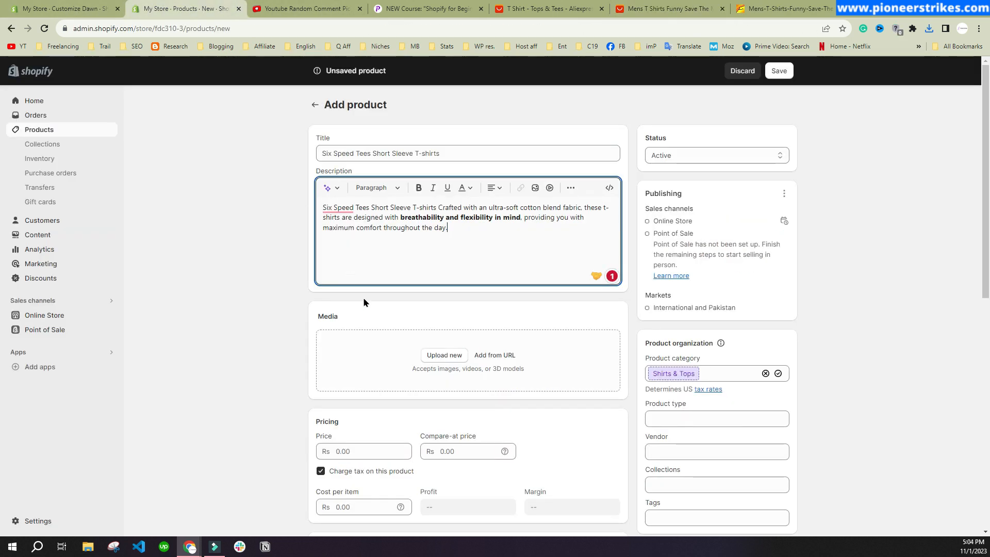
click(444, 355)
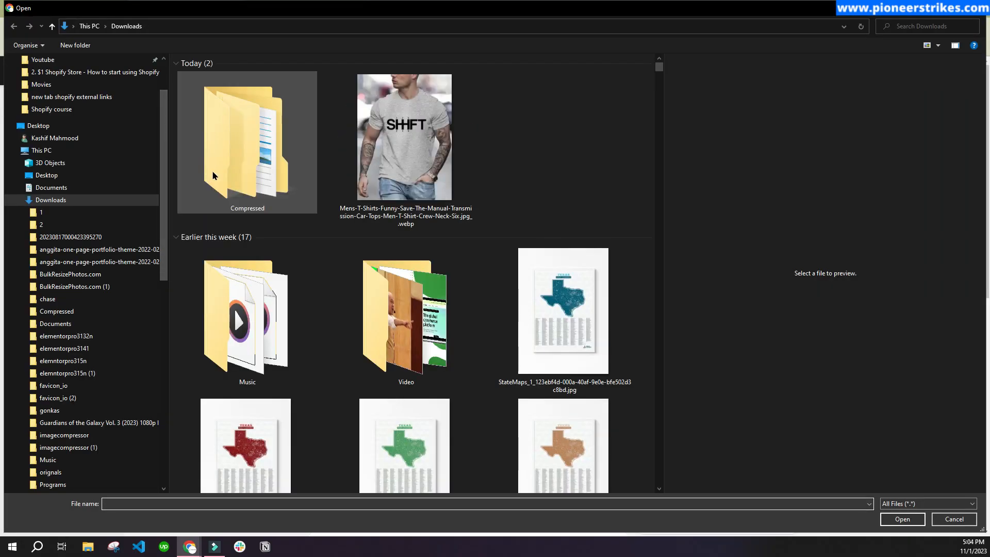
double_click(405, 136)
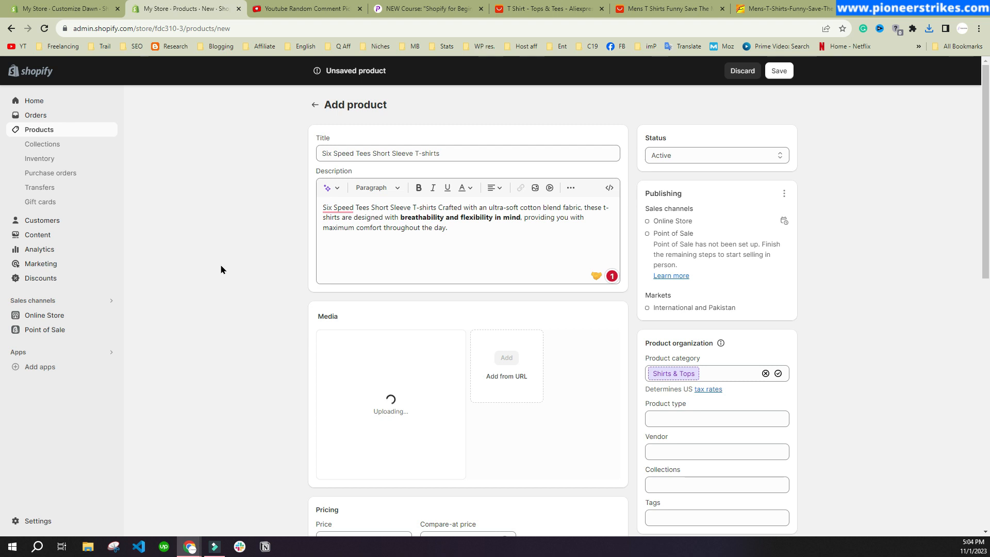
Set the product's price to Rs 999.00.
scroll(220, 264, down, 6)
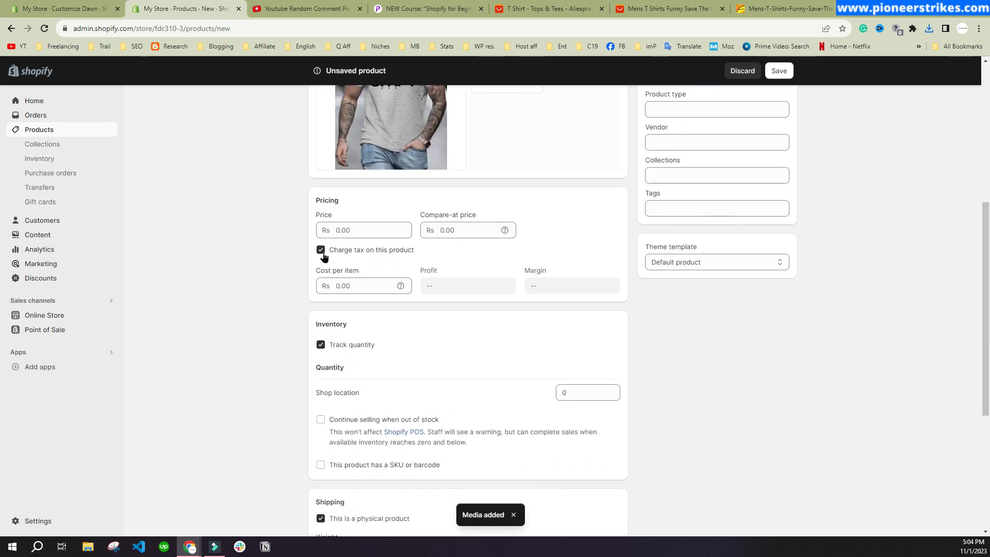
click(354, 228)
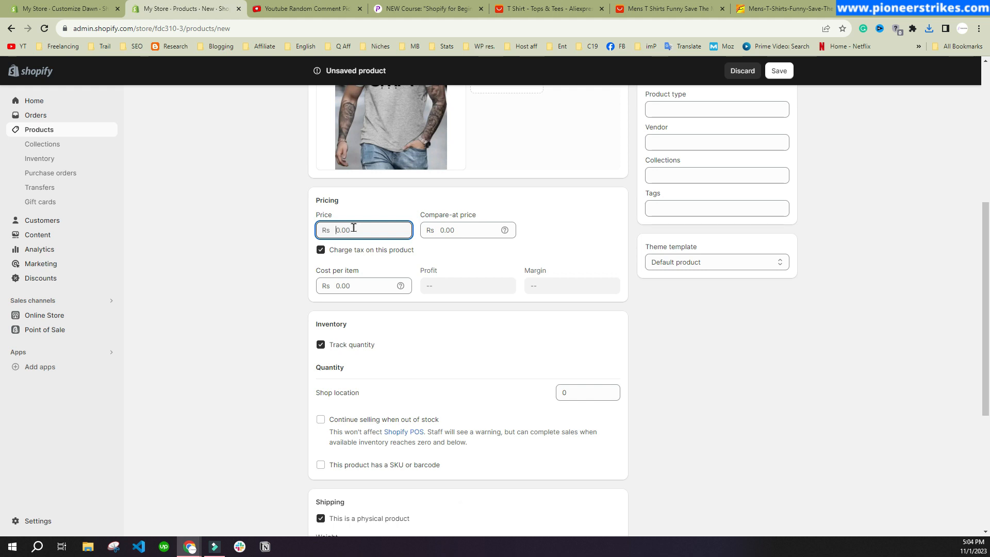
click(285, 253)
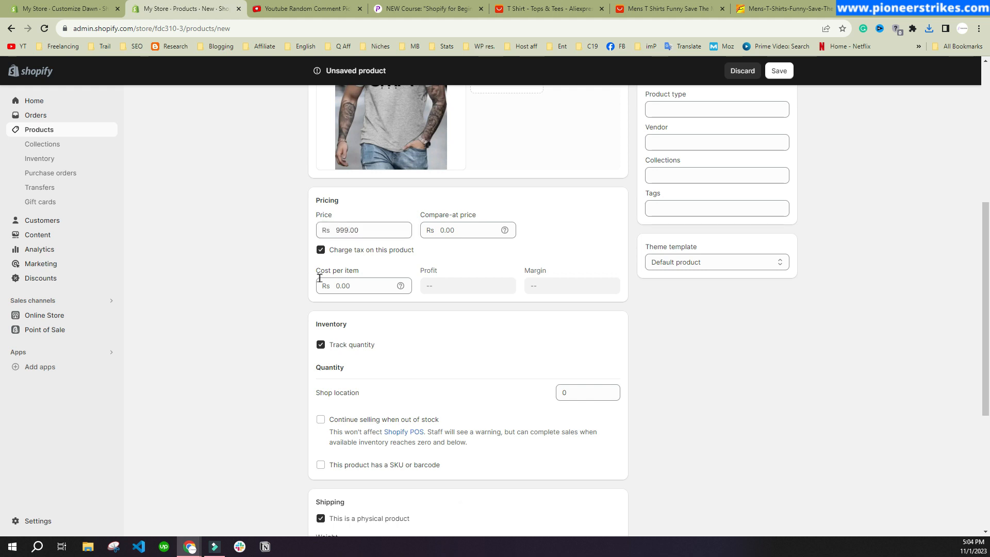
Set the inventory quantity at the shop location to 100.
scroll(277, 301, down, 3)
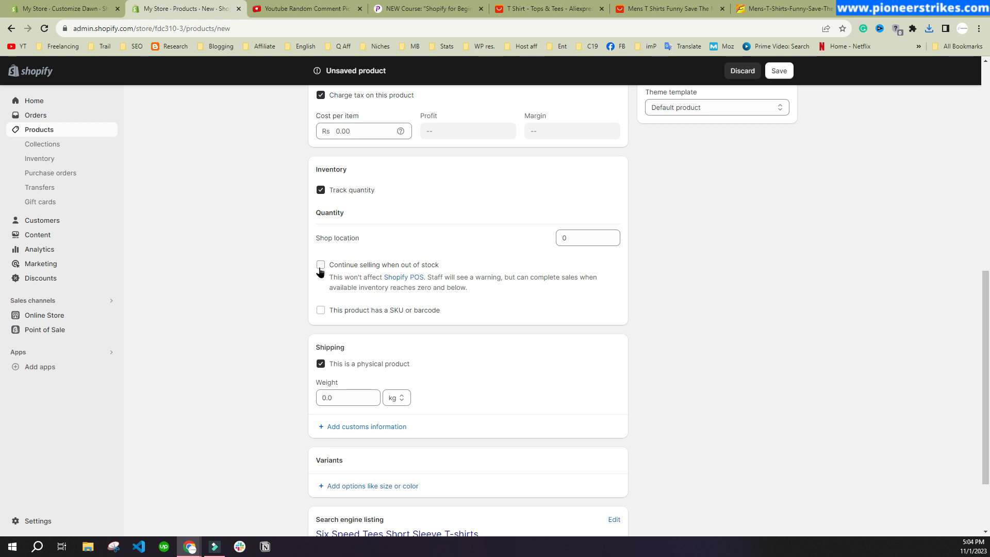
double_click(565, 238)
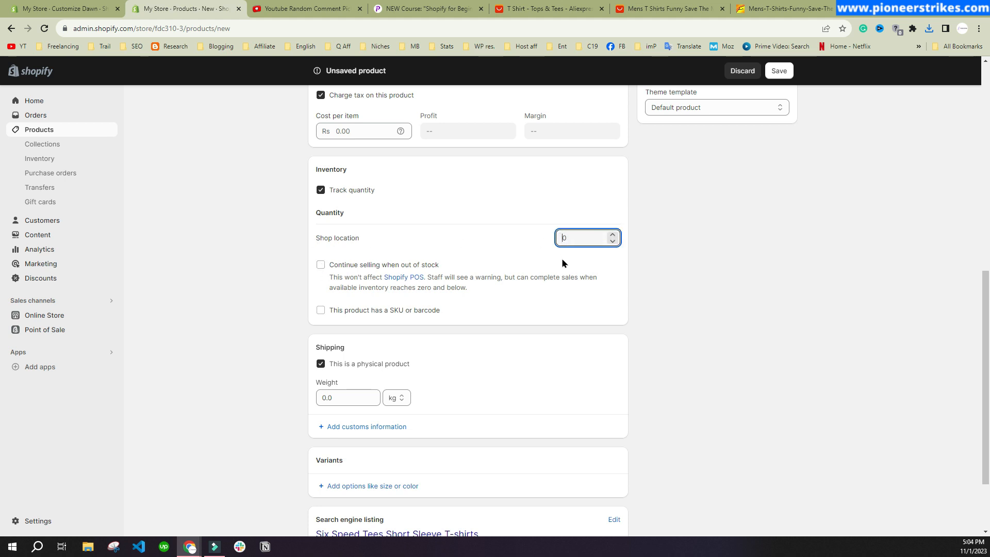
click(705, 293)
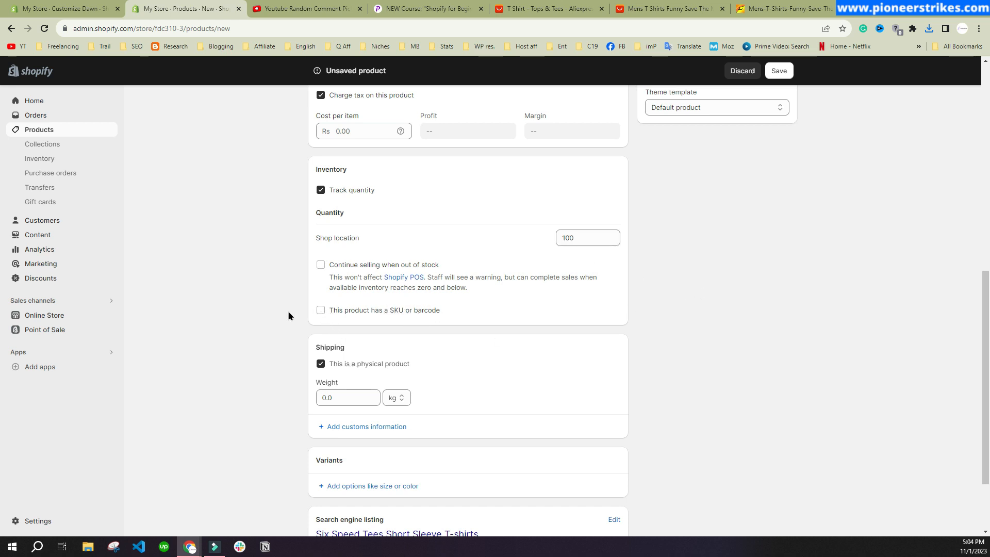
Add a variant option named Size to the product.
scroll(287, 314, down, 3)
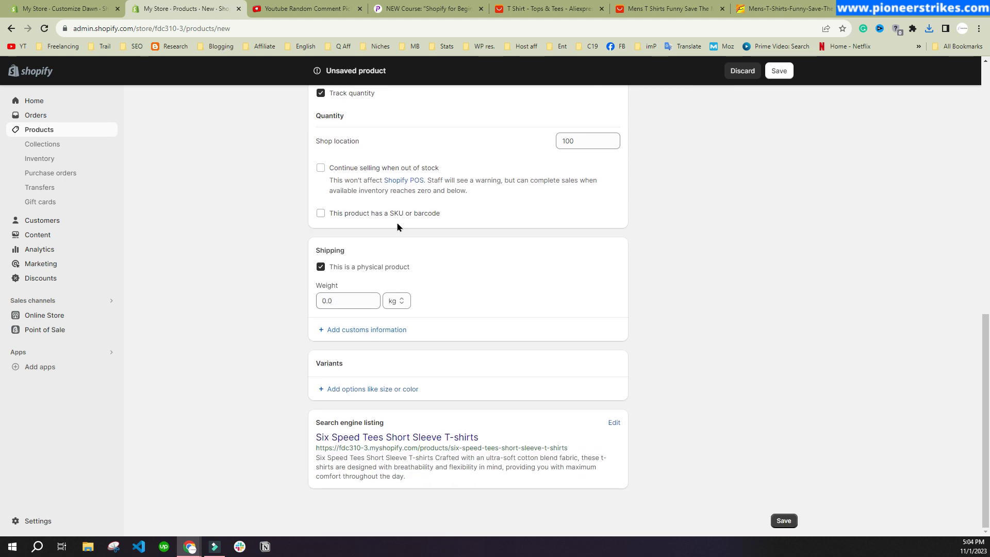
click(382, 389)
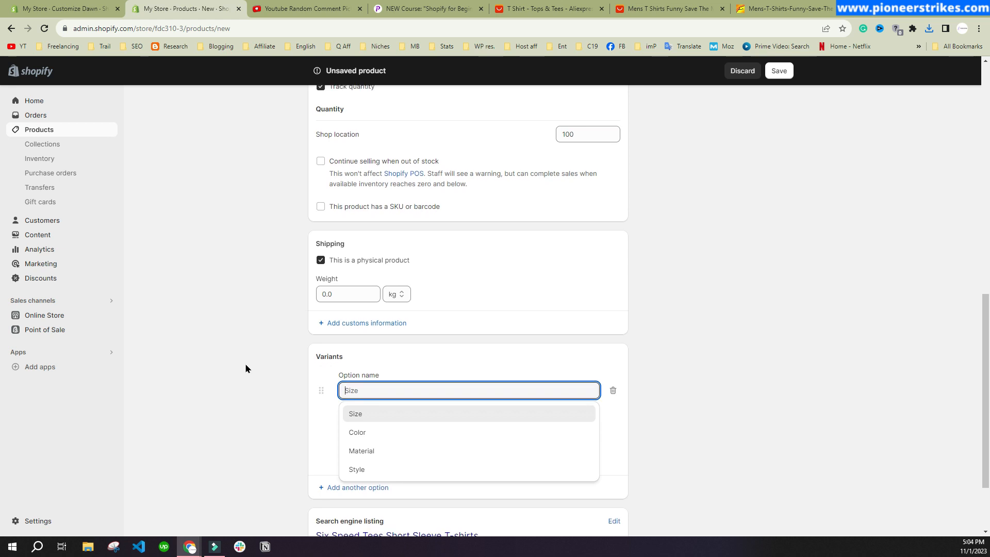
scroll(247, 365, down, 1)
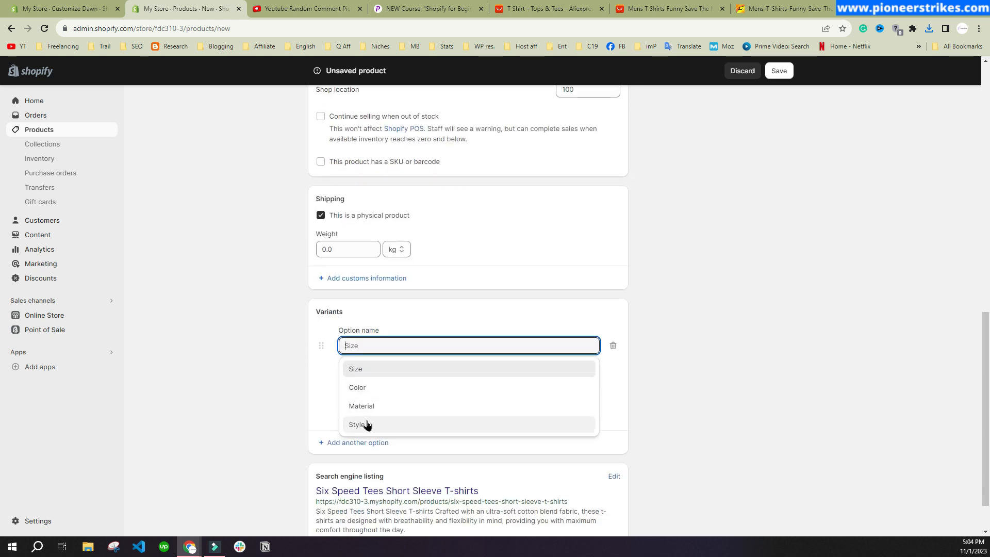
click(255, 394)
click(369, 344)
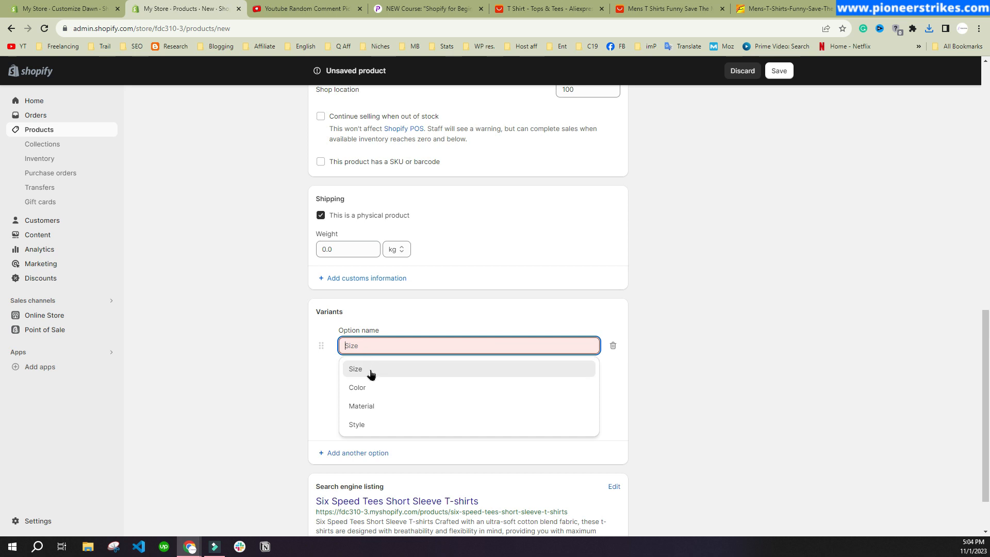
click(370, 370)
Enter S, M and L as the values of the Size option.
click(364, 389)
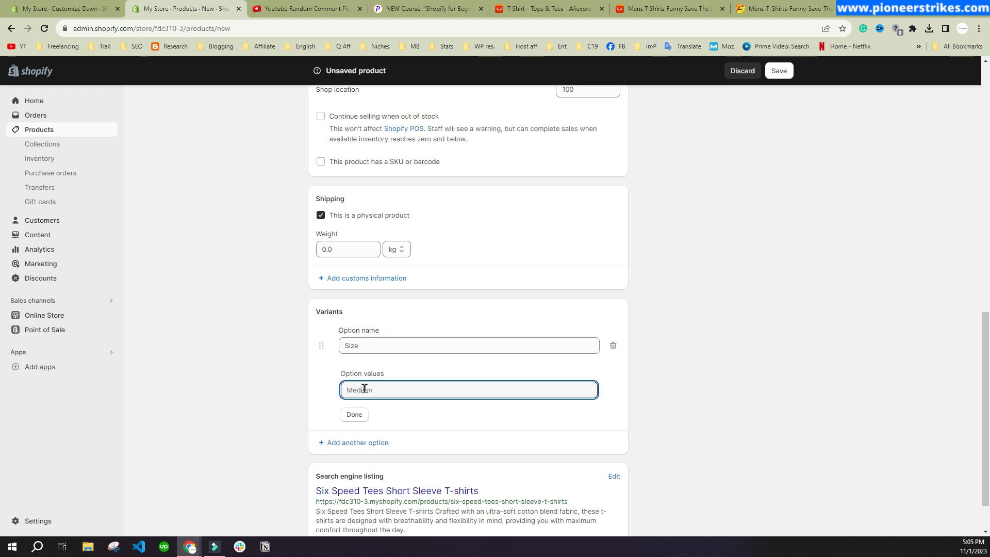
text(S)
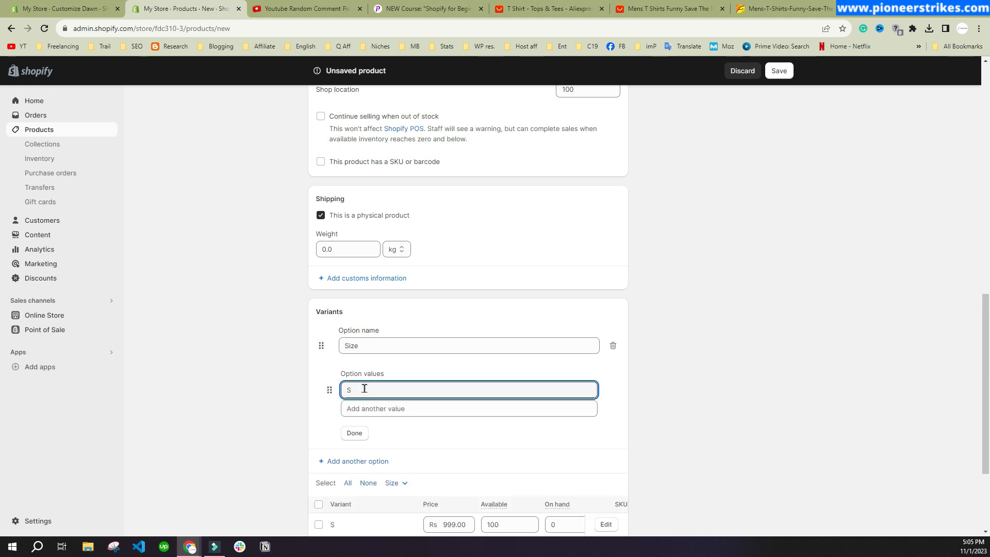
click(382, 409)
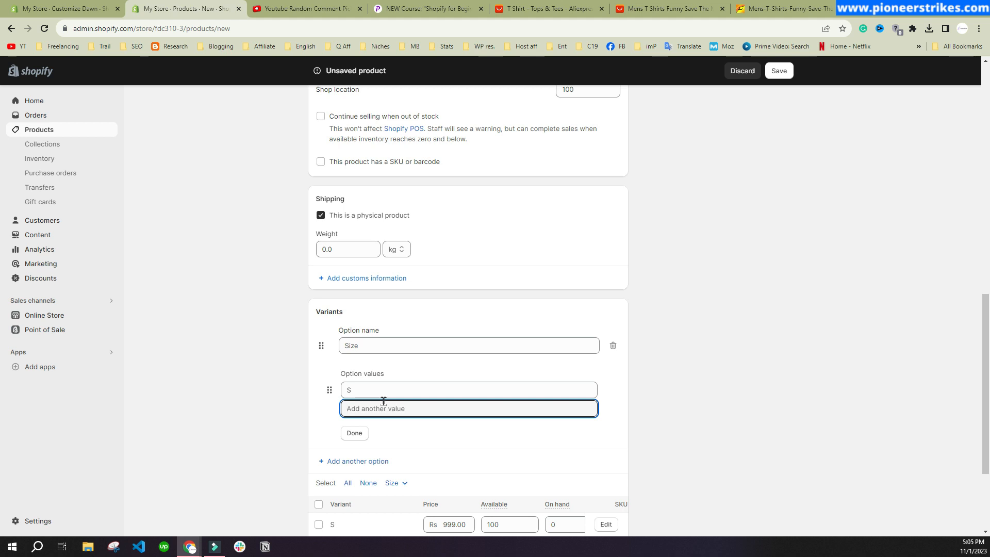
text(M)
click(364, 426)
text(L)
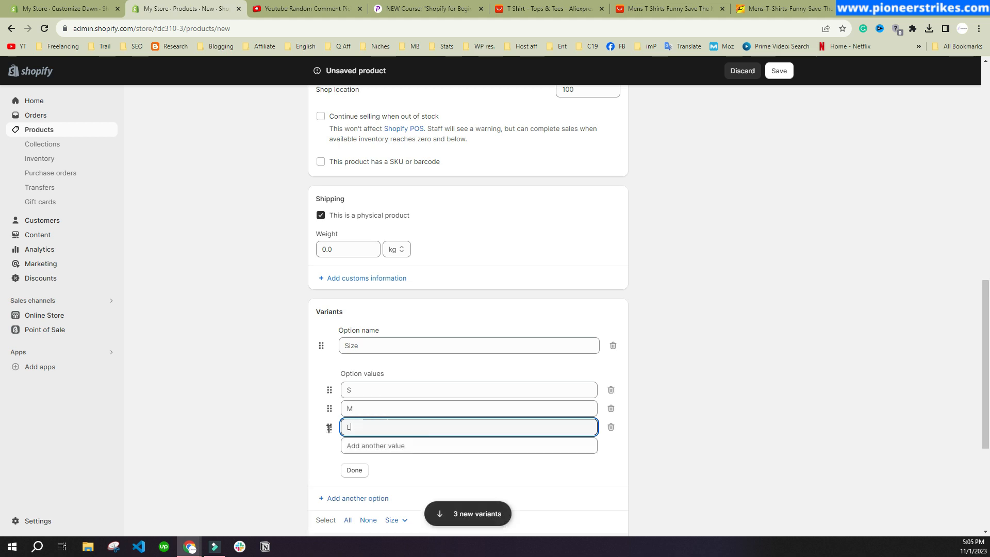
click(294, 431)
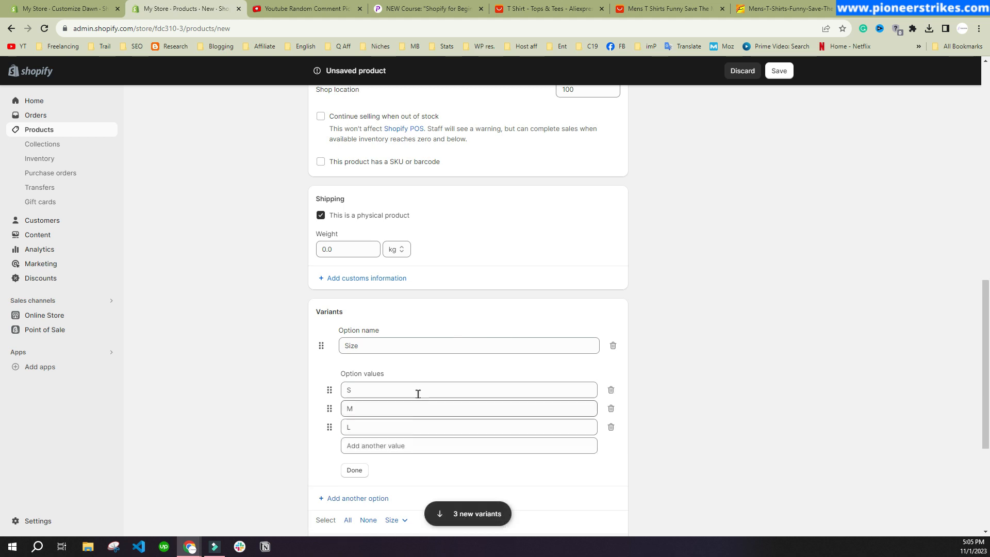
Add a second variant option named Color below the Size option.
scroll(365, 480, down, 2)
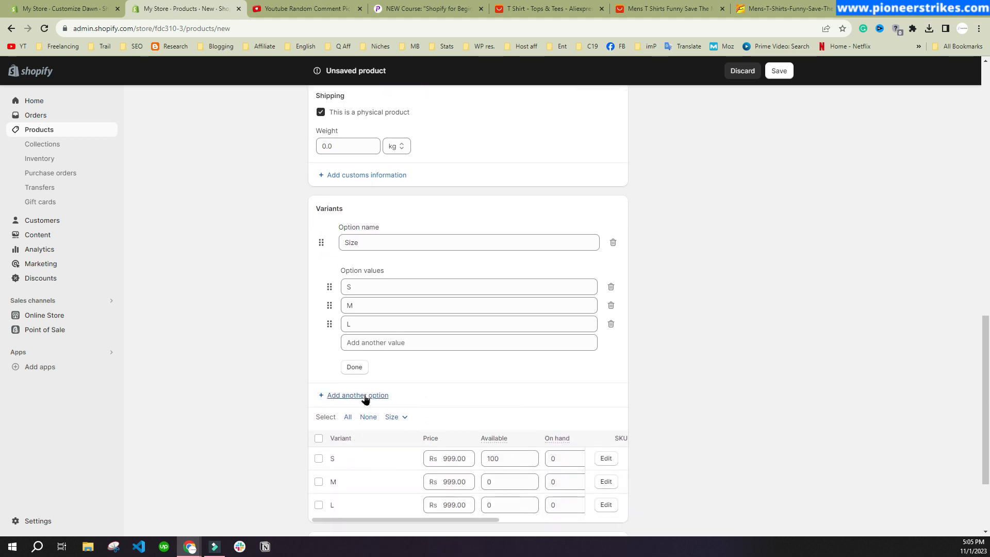
click(365, 396)
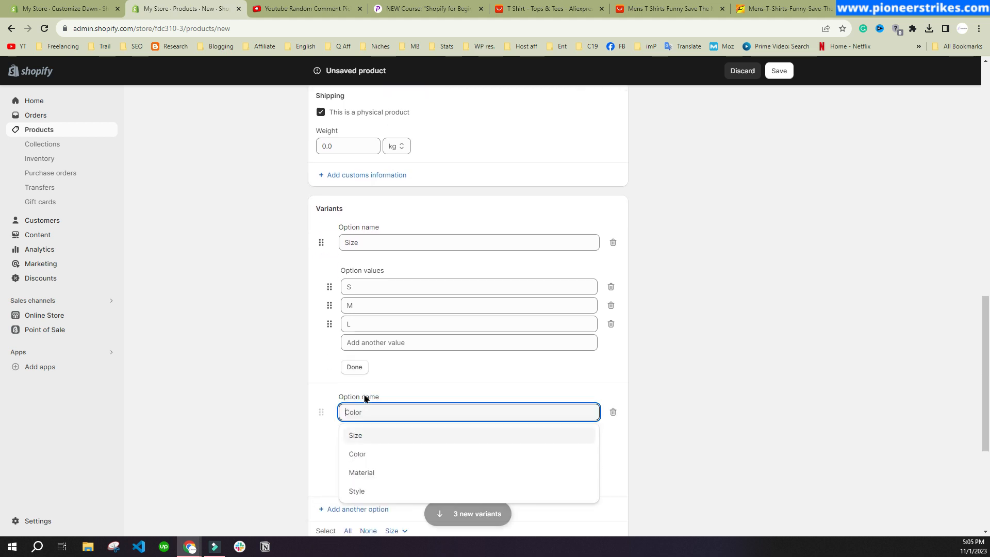
click(369, 454)
click(367, 456)
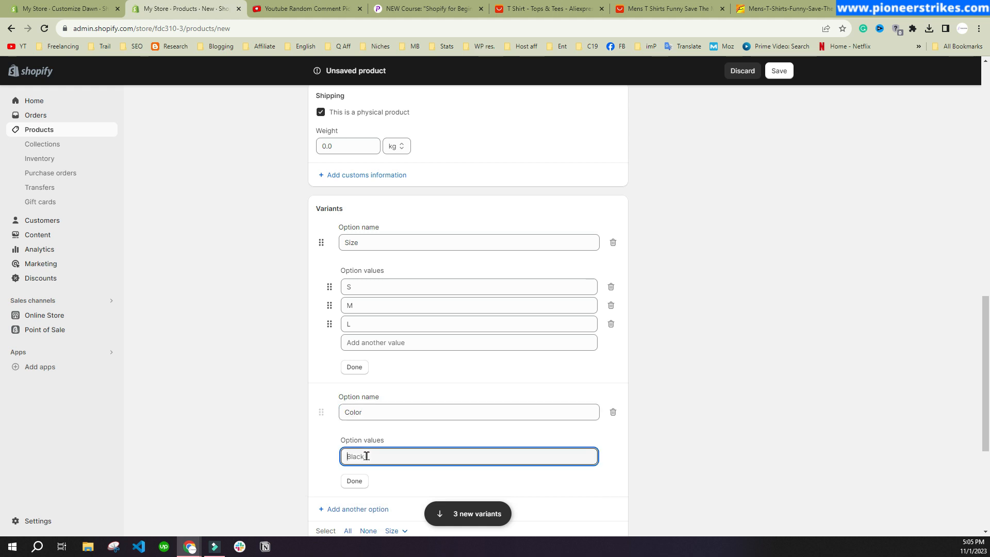
Enter Black, White and Red as the values of the Color option.
text(bLA)
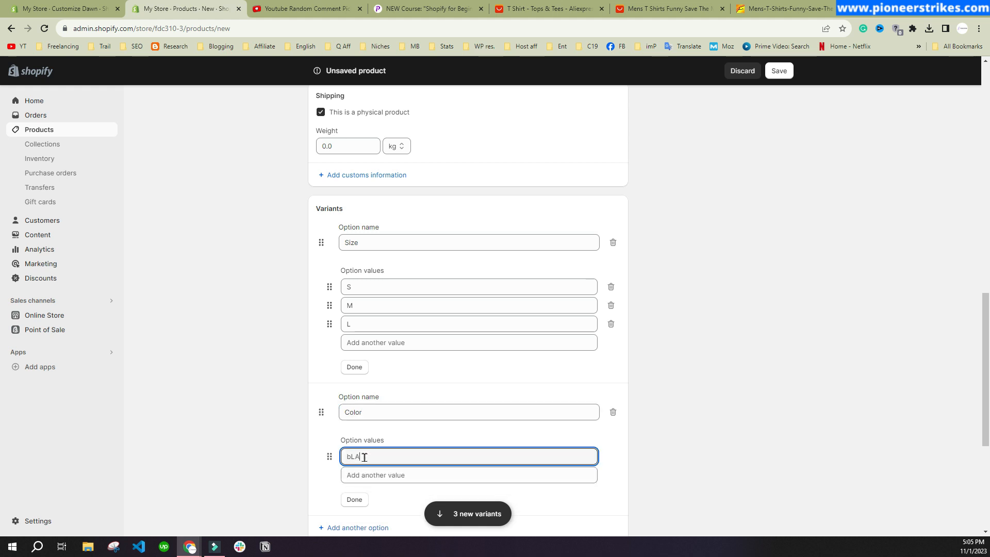
text(bLA)
key(BackSpace)
key(BackSpace)
key(BackSpace)
text(Black)
key(Tab)
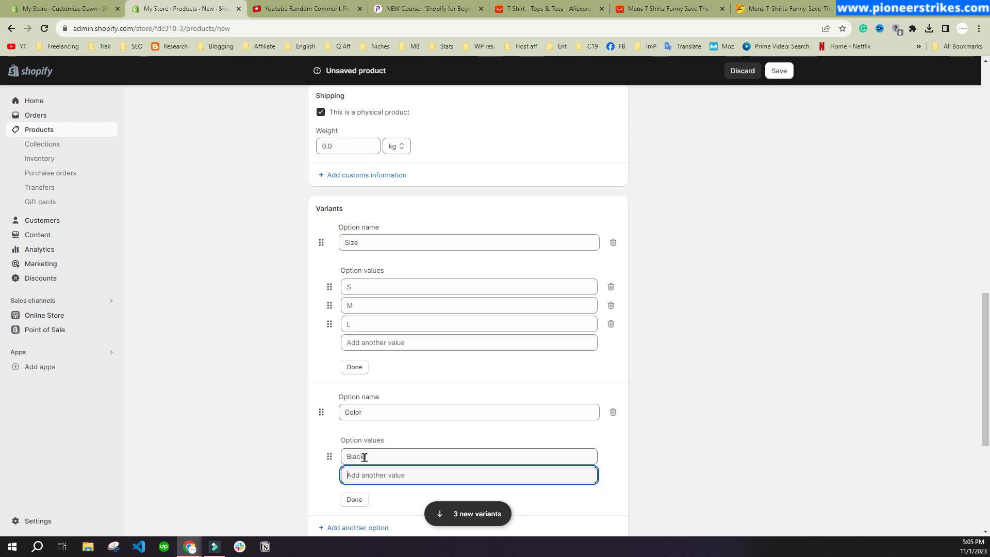
text(White)
key(Tab)
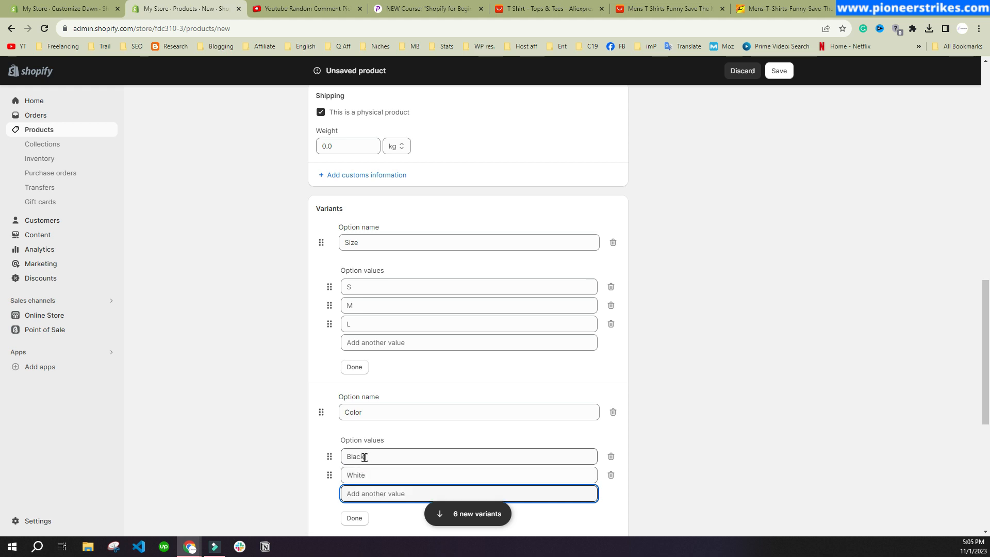
text(Red)
click(228, 453)
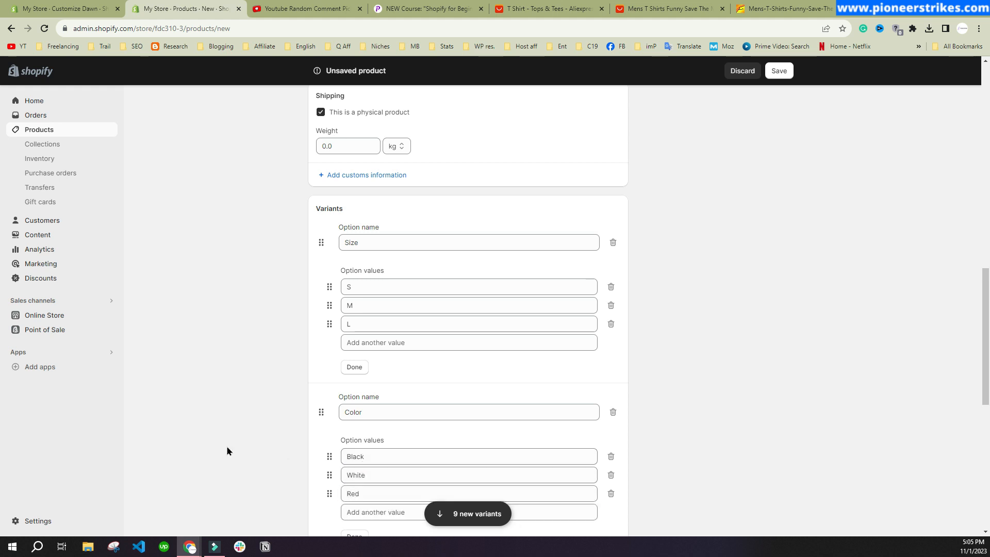
Set the available quantity to 100 for every variant from S / White through L / Red.
scroll(258, 421, down, 3)
scroll(261, 418, down, 4)
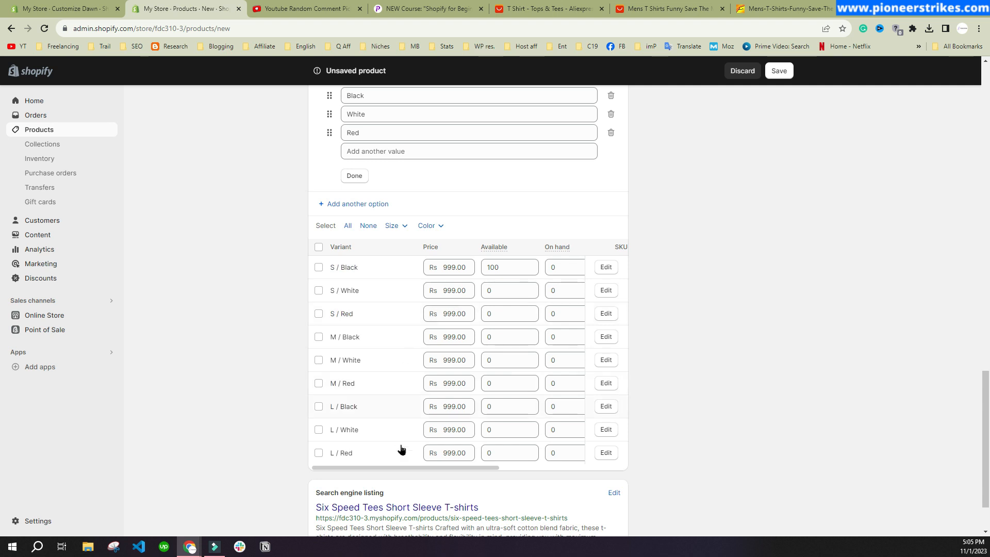
drag(479, 468, 588, 467)
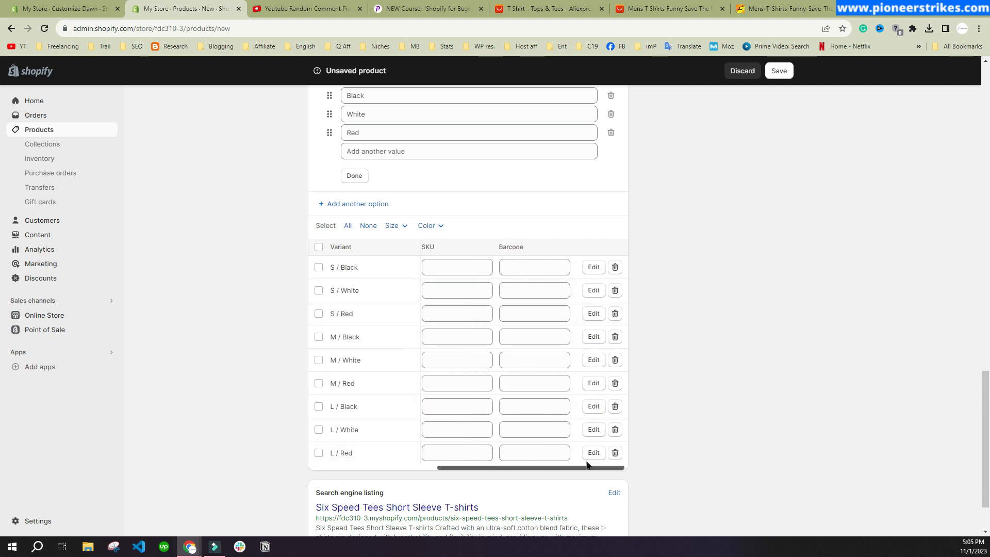
click(524, 464)
click(490, 290)
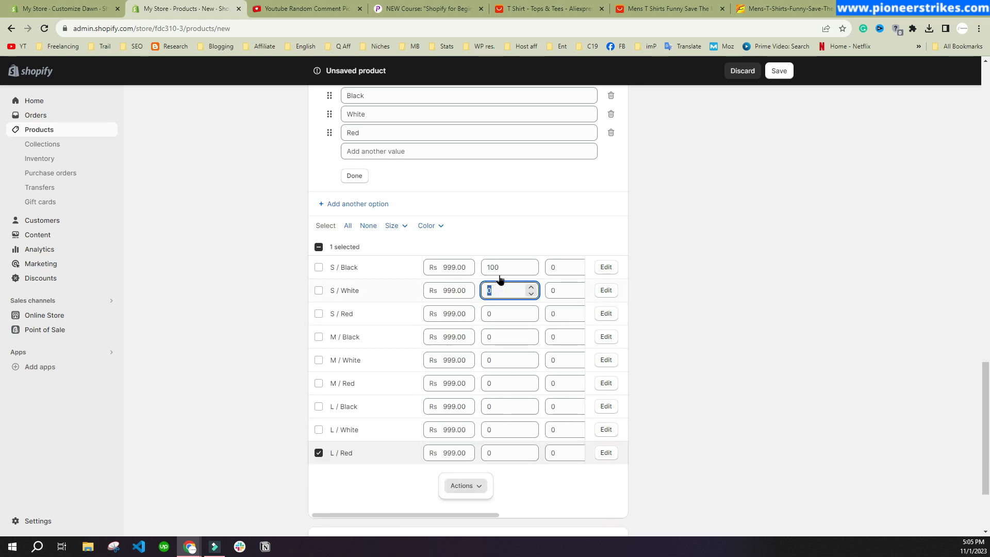
click(501, 267)
key(ctrl+c)
click(497, 288)
text(100)
click(500, 312)
text(100)
click(495, 337)
text(100)
click(499, 356)
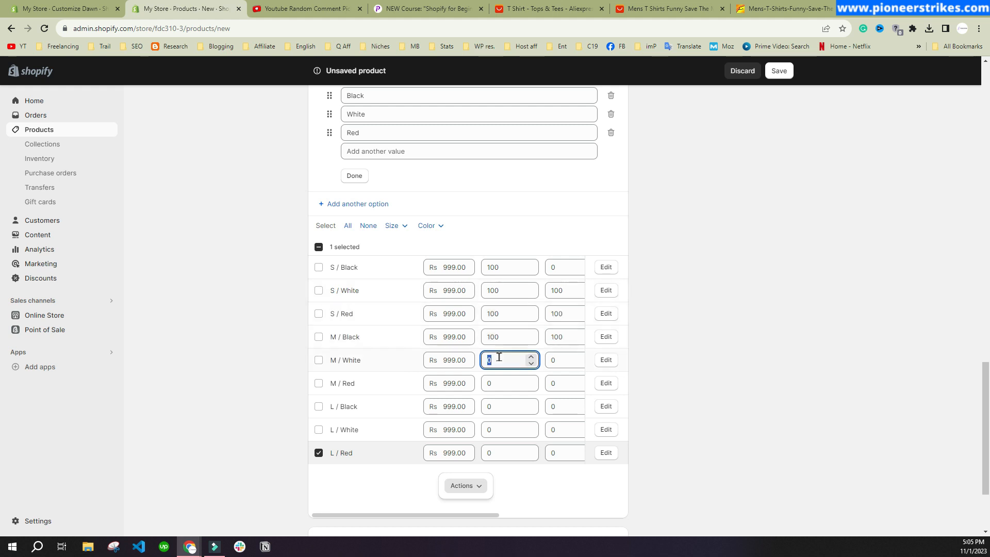
text(100)
click(501, 381)
text(100)
click(503, 406)
text(100)
click(502, 428)
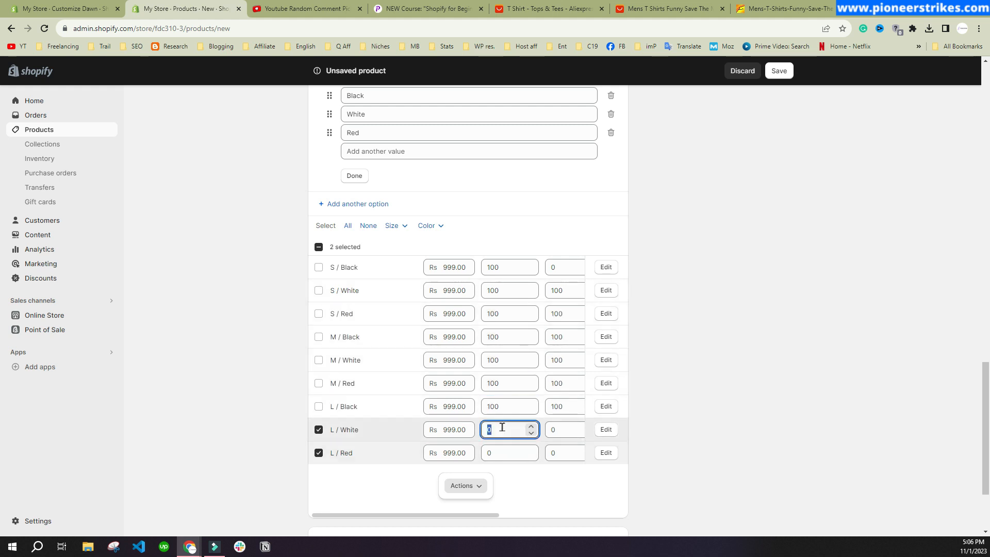
text(100)
click(503, 452)
text(100)
Set the on-hand quantity of the S / Black variant to 100 and clear the selection of all variants.
scroll(495, 368, up, 3)
scroll(670, 303, down, 2)
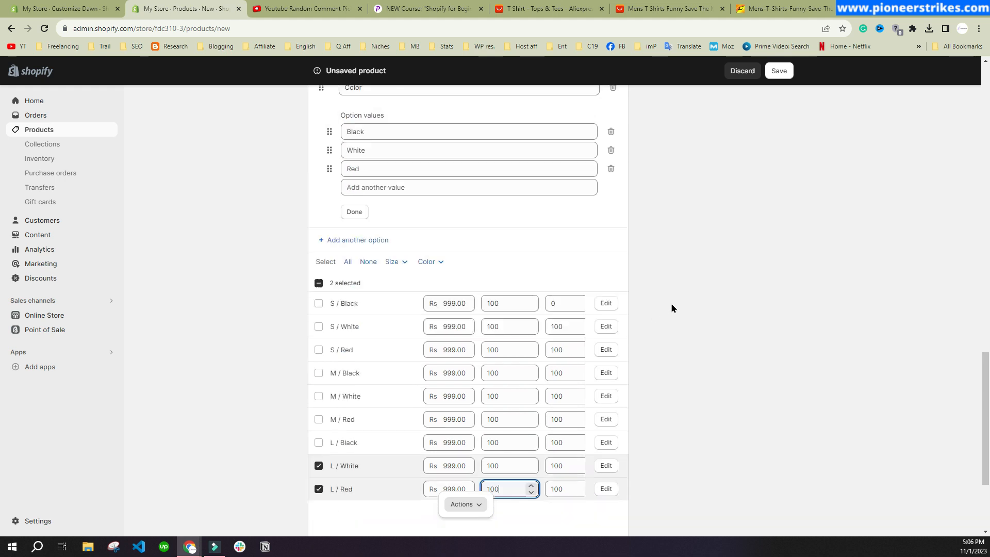
scroll(670, 308, down, 2)
click(557, 216)
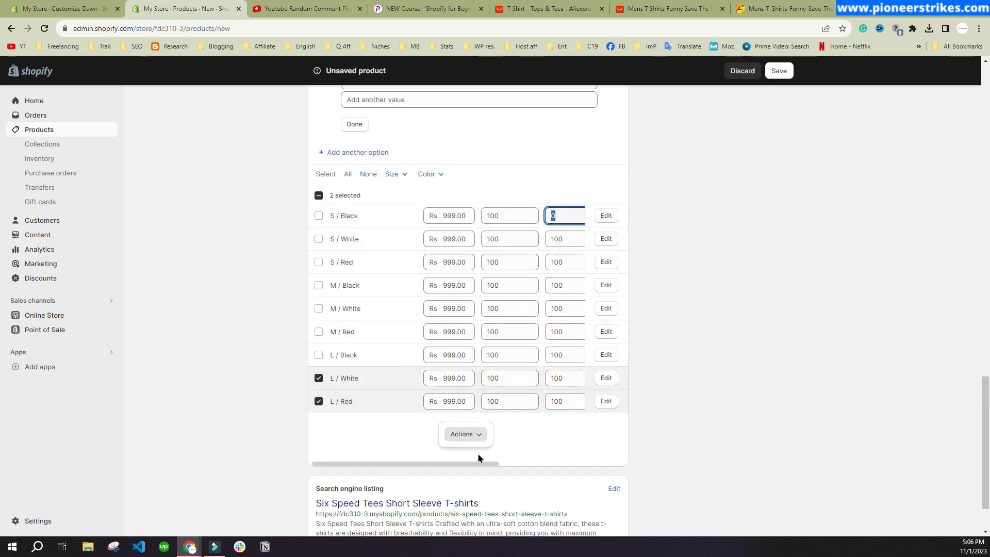
mouse_move(484, 464)
mouse_down()
mouse_move(581, 463)
mouse_move(487, 458)
mouse_up()
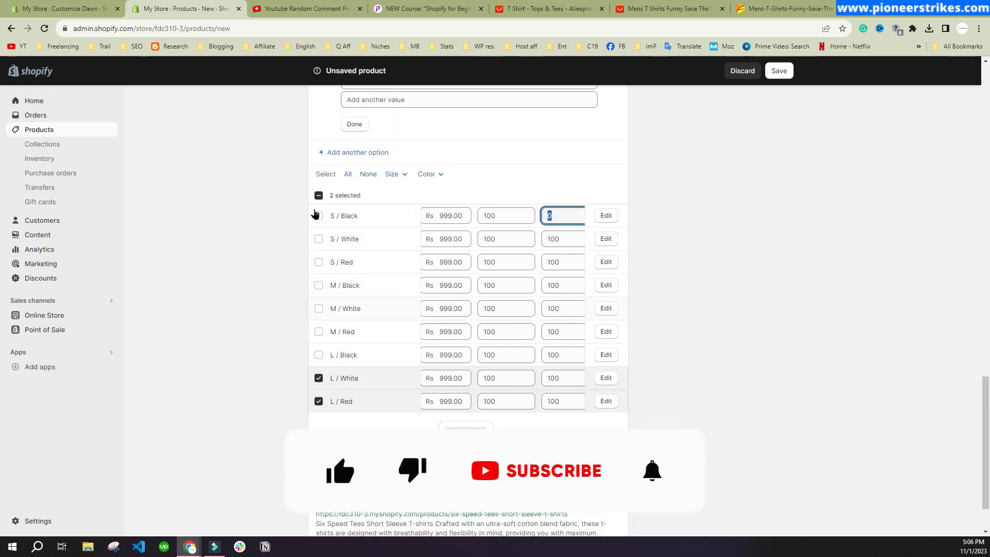
click(319, 196)
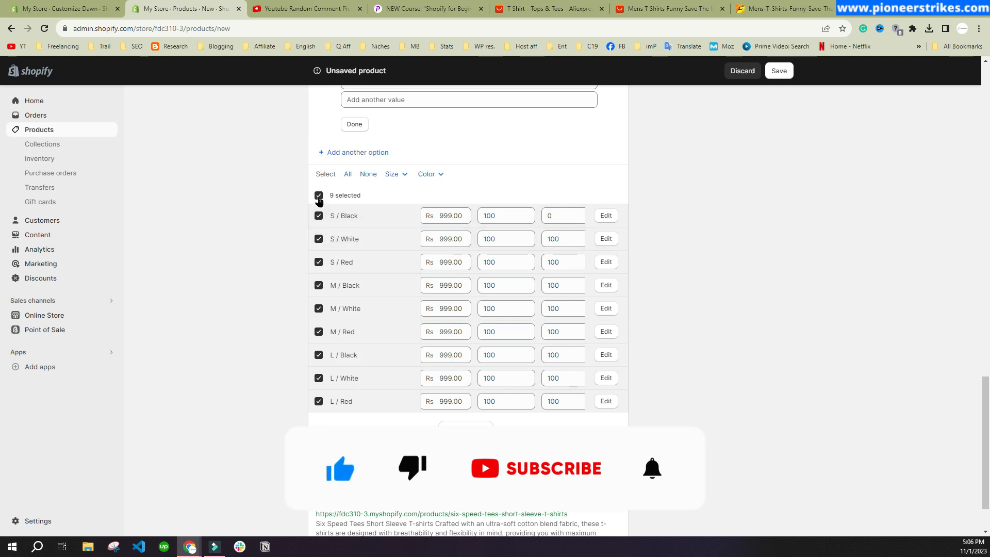
click(319, 196)
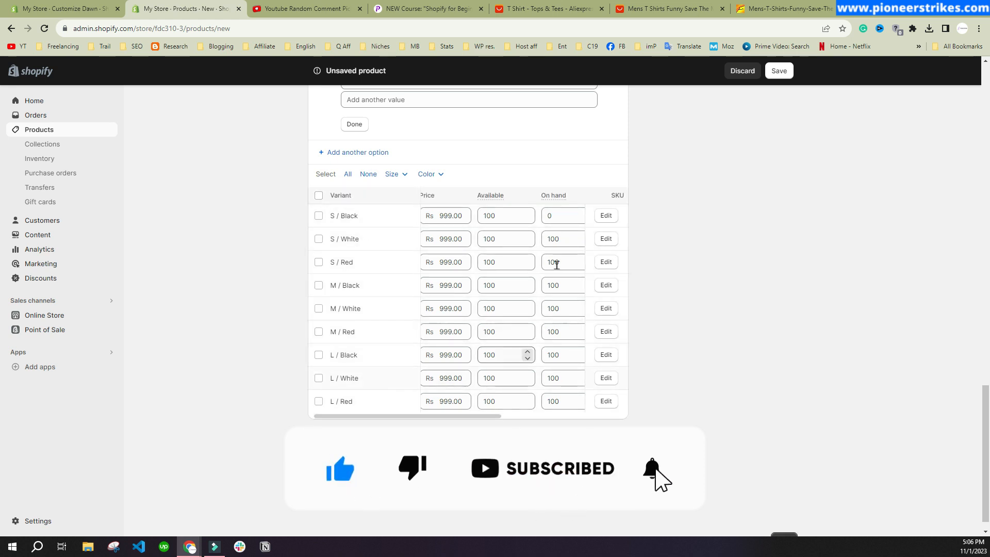
double_click(551, 216)
key(ctrl+v)
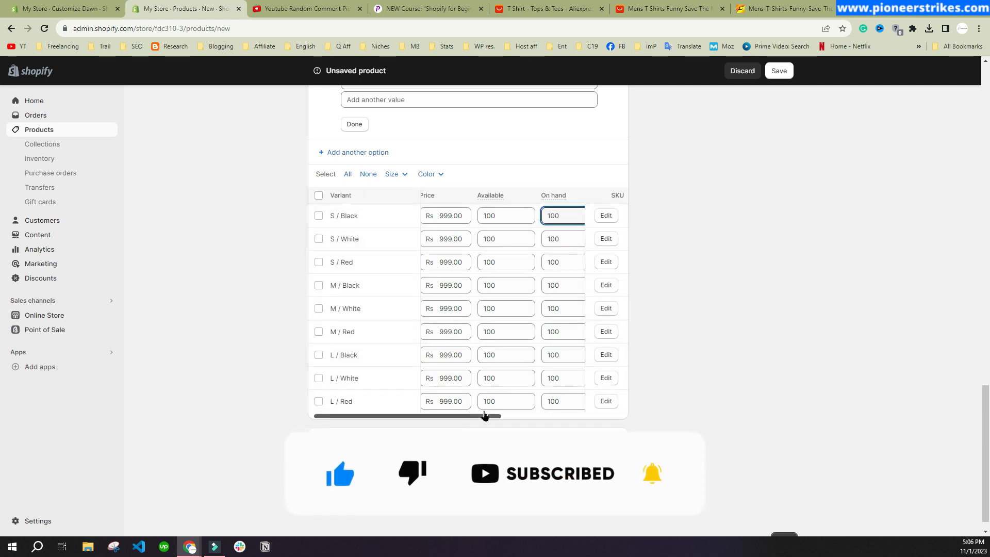
click(731, 386)
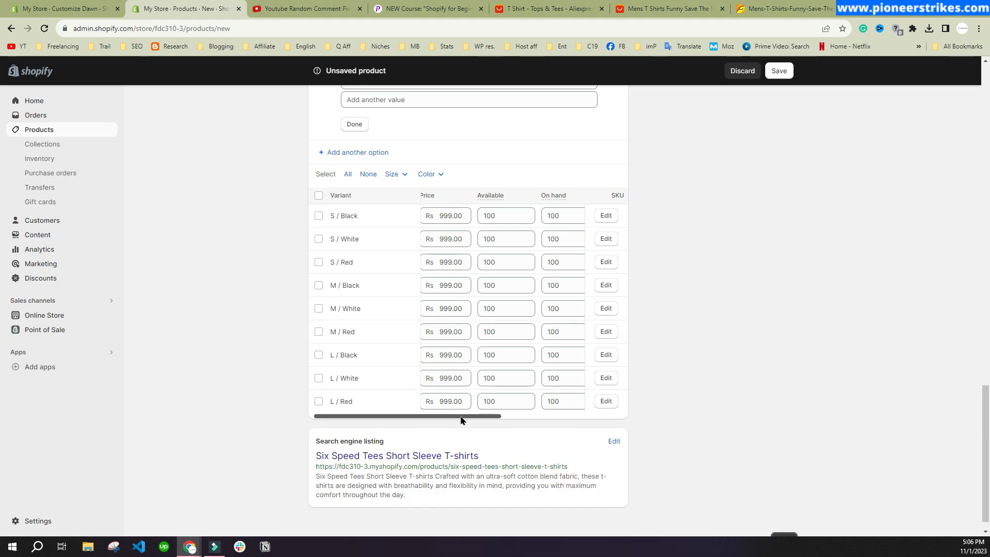
drag(461, 420, 404, 420)
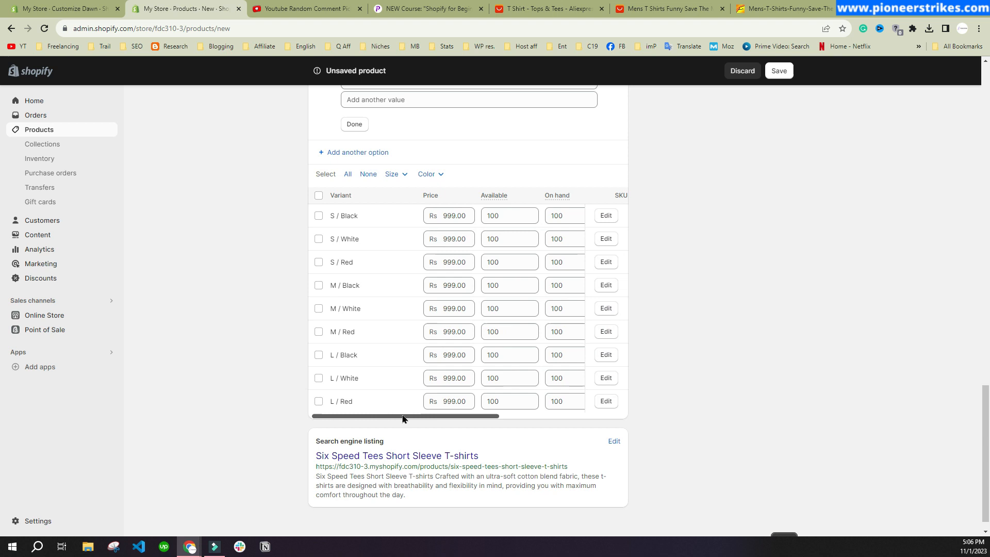
Open the search engine listing for editing and review its page title, meta description and URL handle.
click(607, 442)
scroll(418, 418, down, 3)
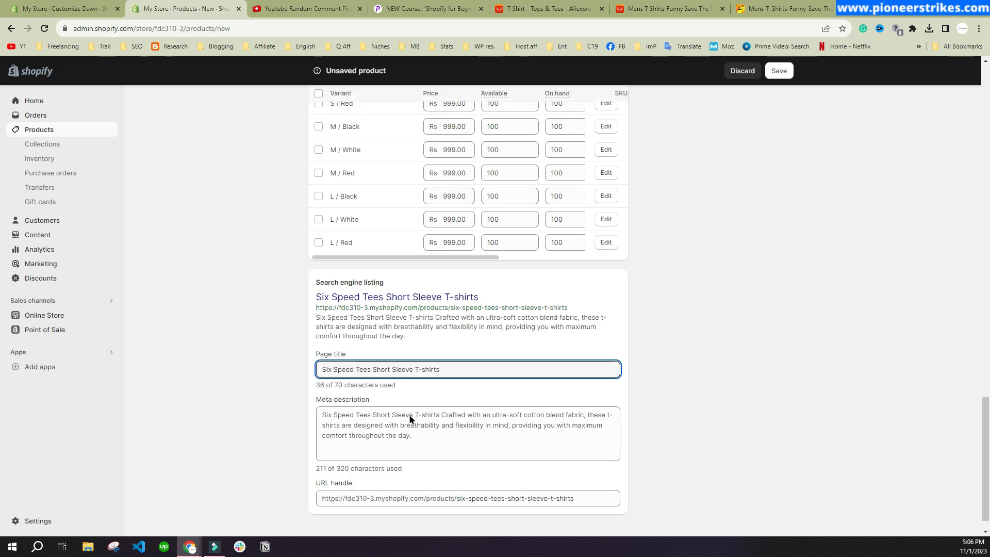
click(426, 437)
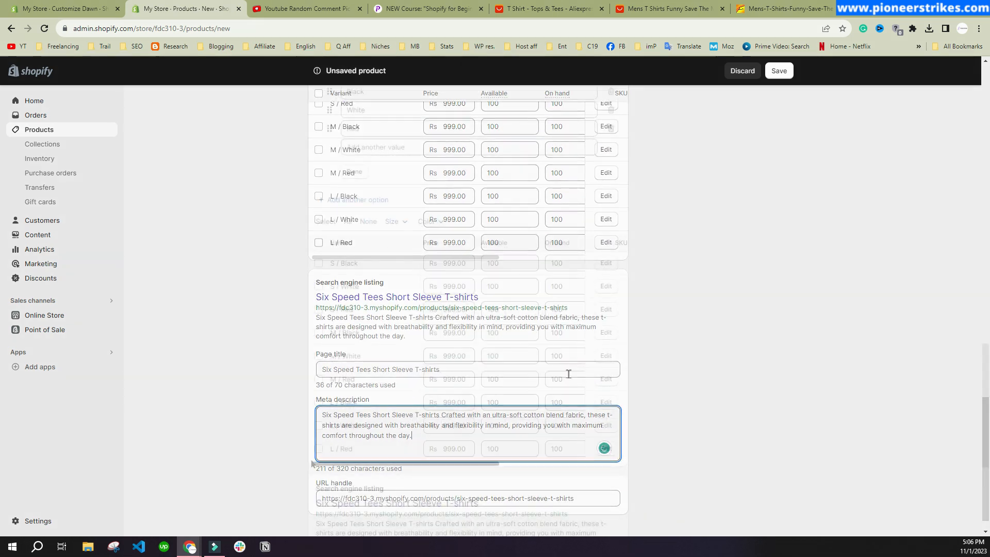
Add the product to the Home page collection and save the product.
scroll(415, 424, up, 20)
scroll(345, 259, up, 7)
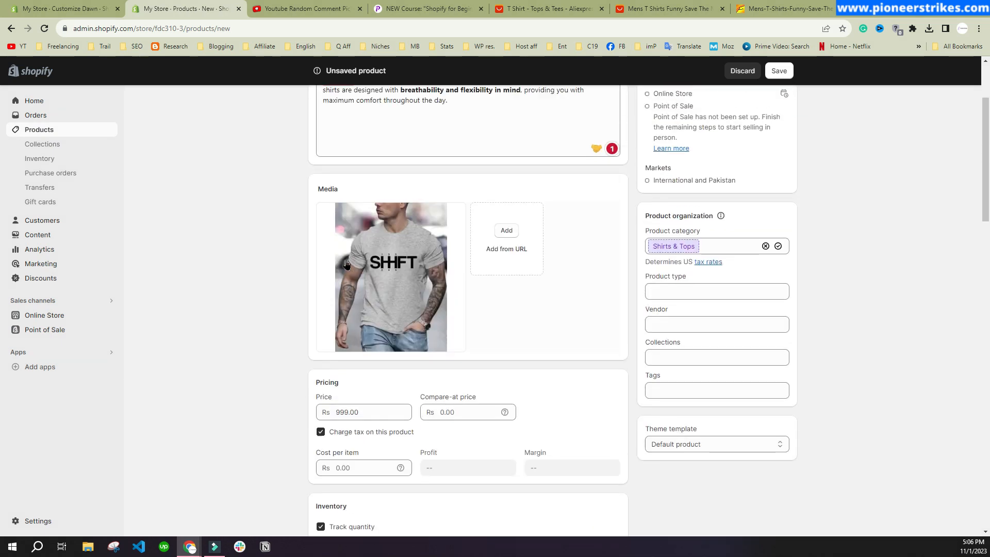
scroll(350, 258, down, 4)
click(660, 330)
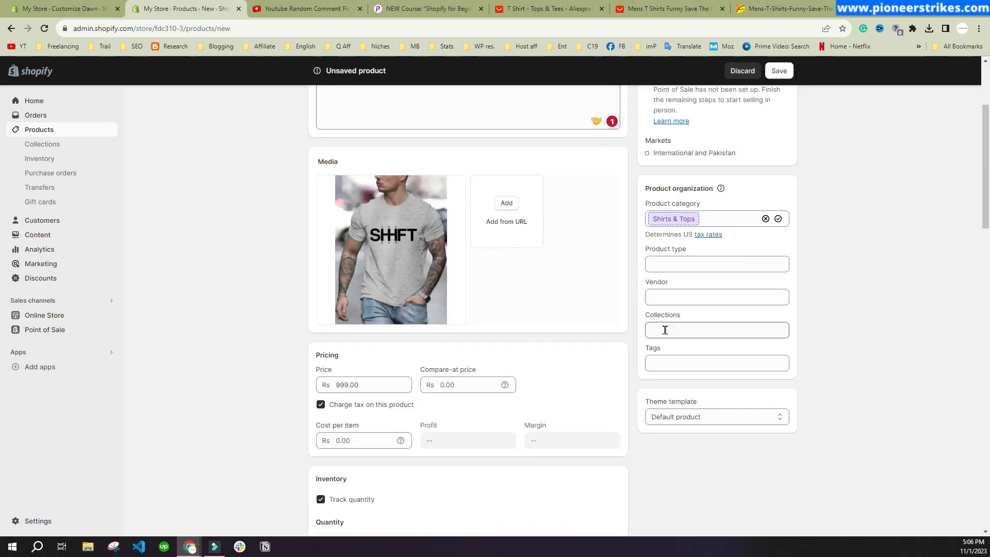
click(820, 371)
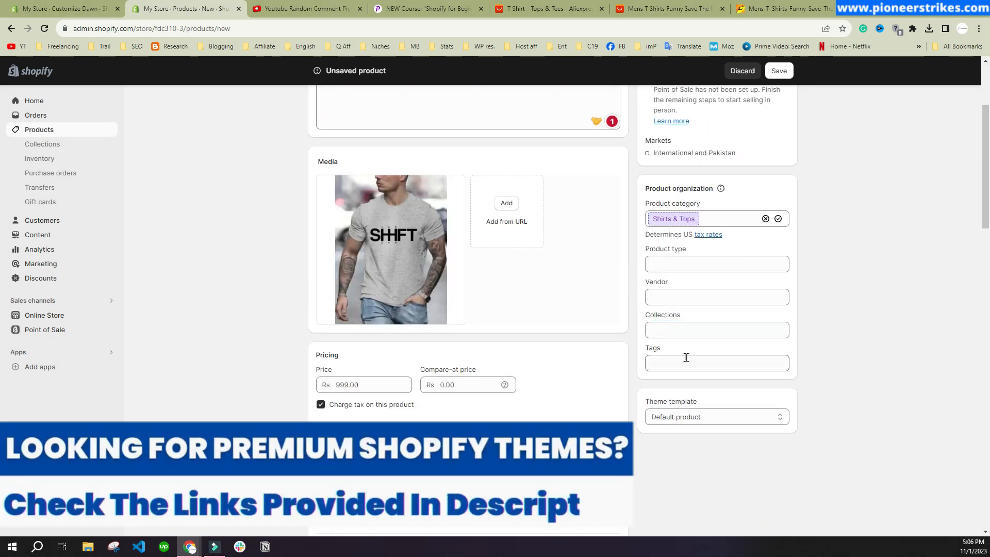
click(680, 330)
click(664, 363)
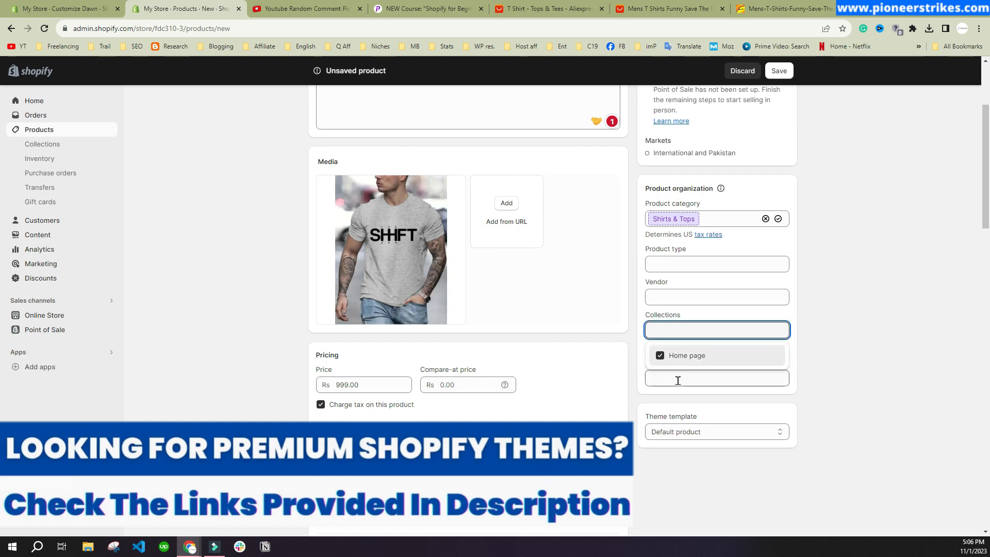
click(672, 377)
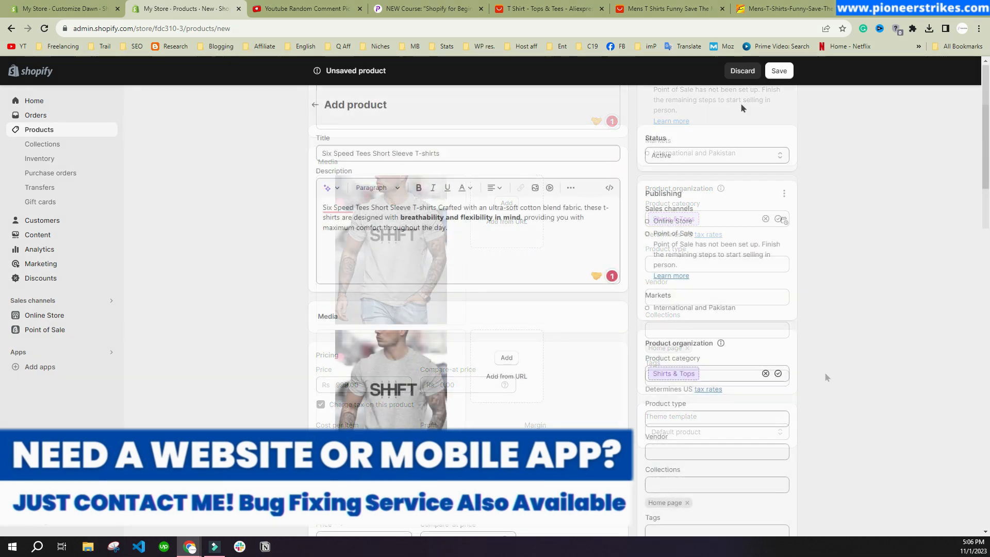
click(785, 72)
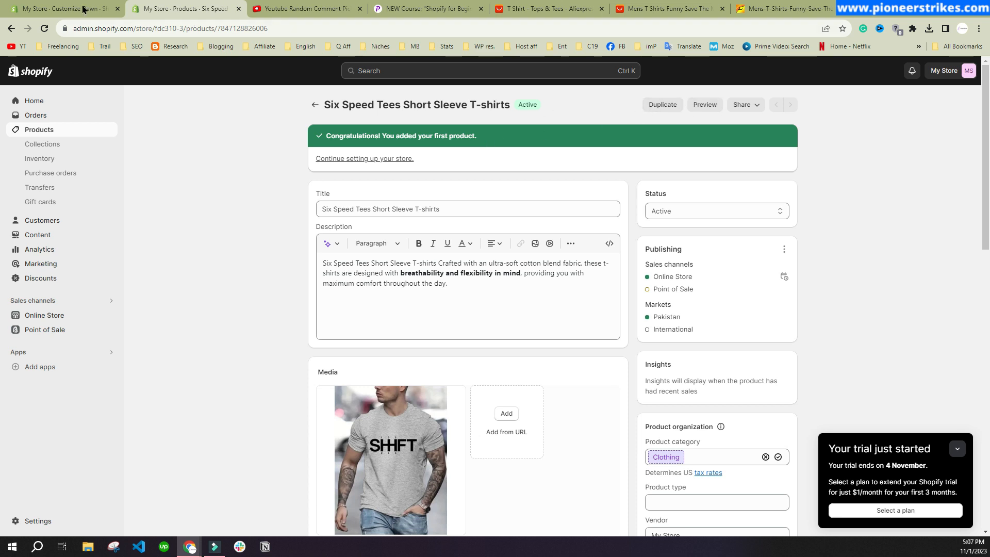
View the online store from the Dawn theme editor and open the T-shirt's page from the featured products.
click(59, 6)
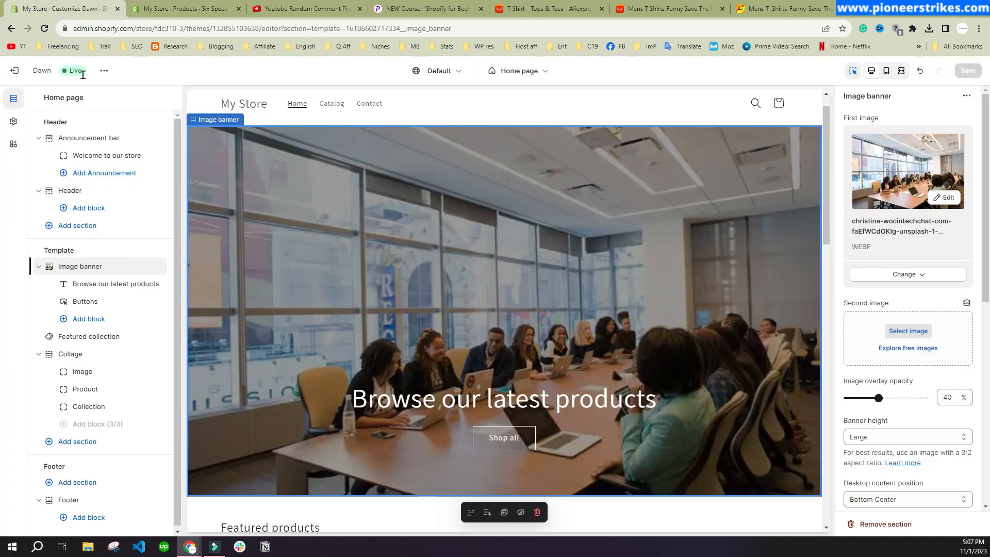
click(103, 71)
click(32, 173)
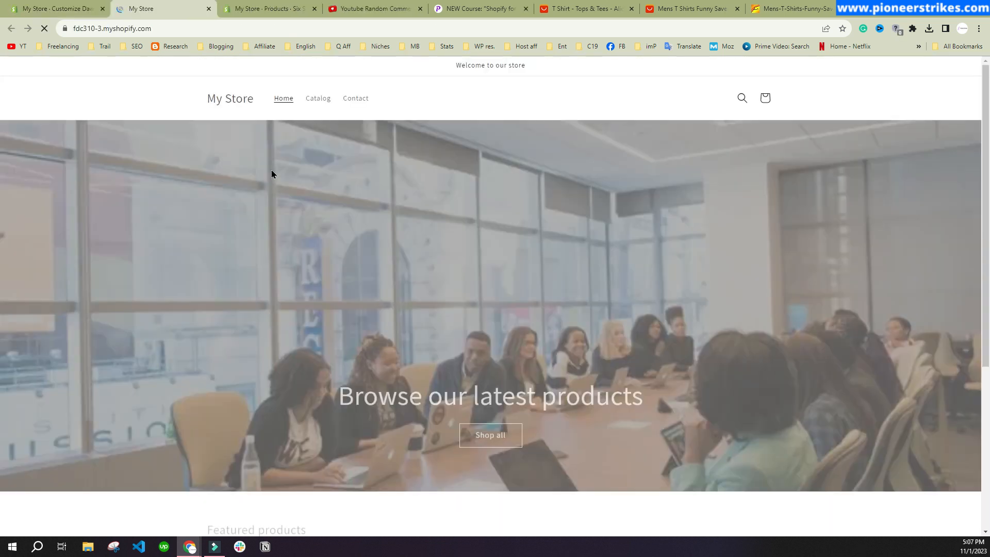
scroll(407, 266, down, 9)
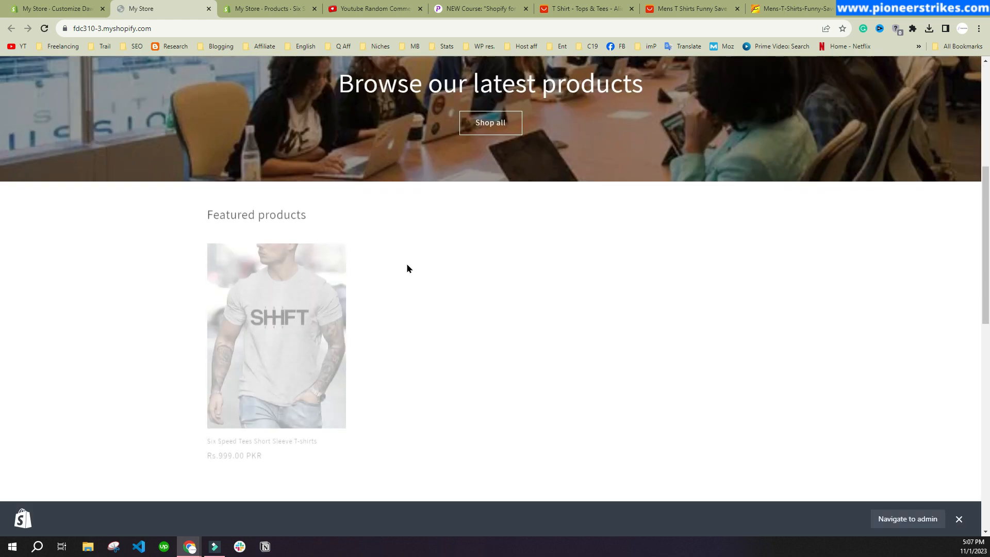
click(288, 219)
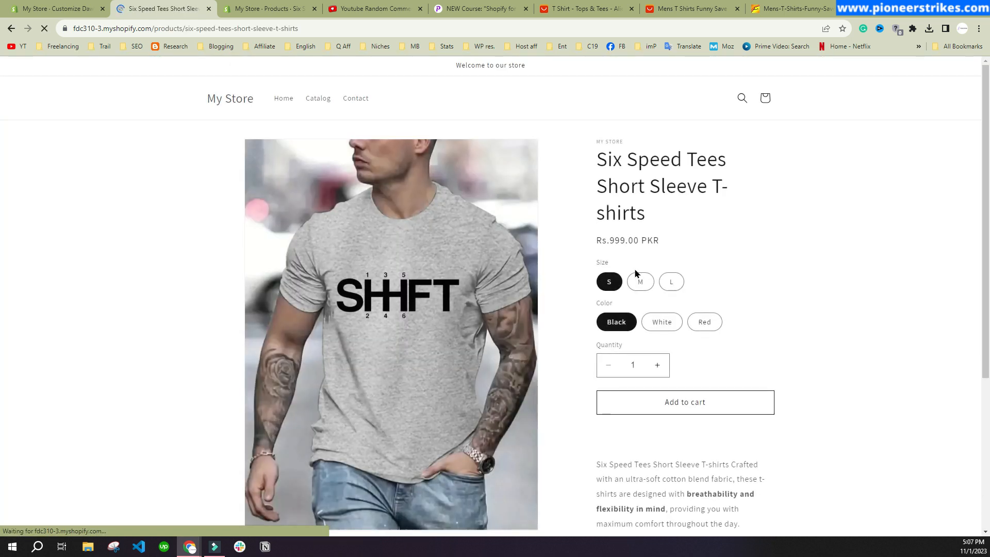
Try size M and color White on the storefront product page and review the description below.
click(640, 287)
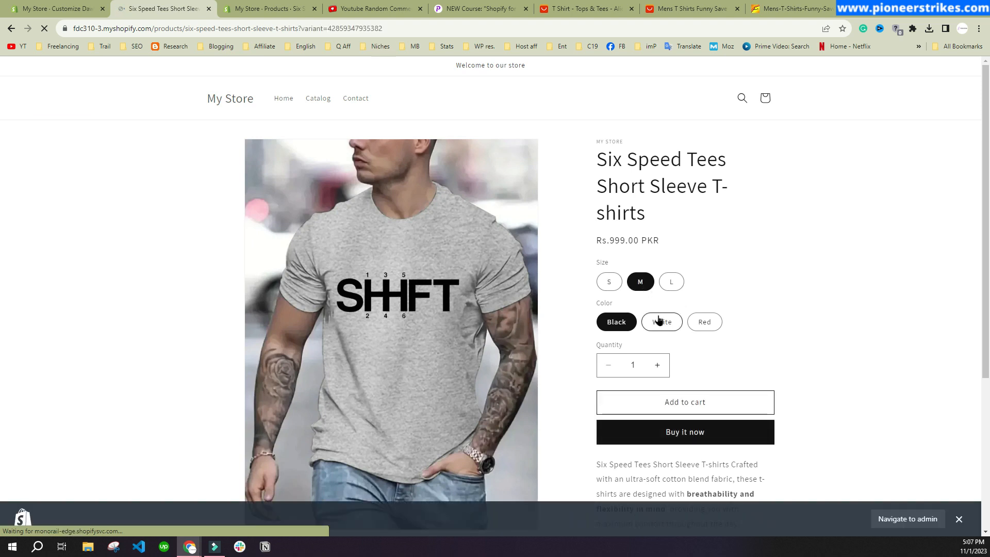
click(658, 321)
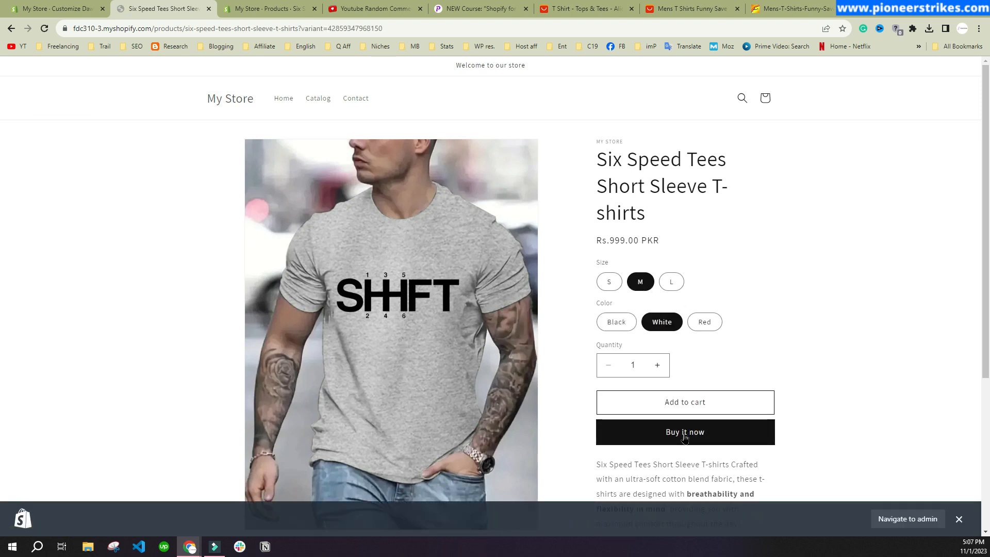
scroll(694, 401, down, 4)
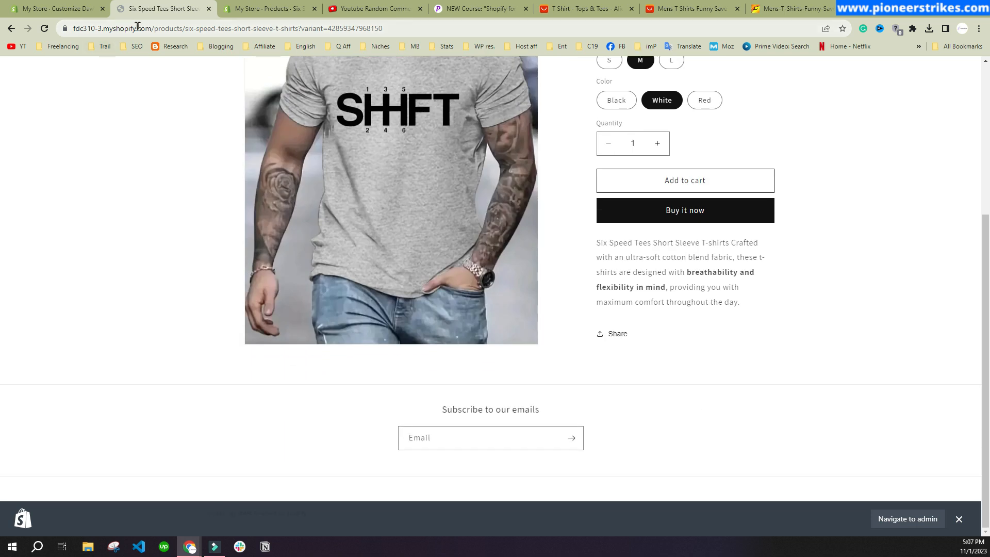
Copy the product page's address and open it in a new incognito window.
click(155, 28)
key(ctrl+c)
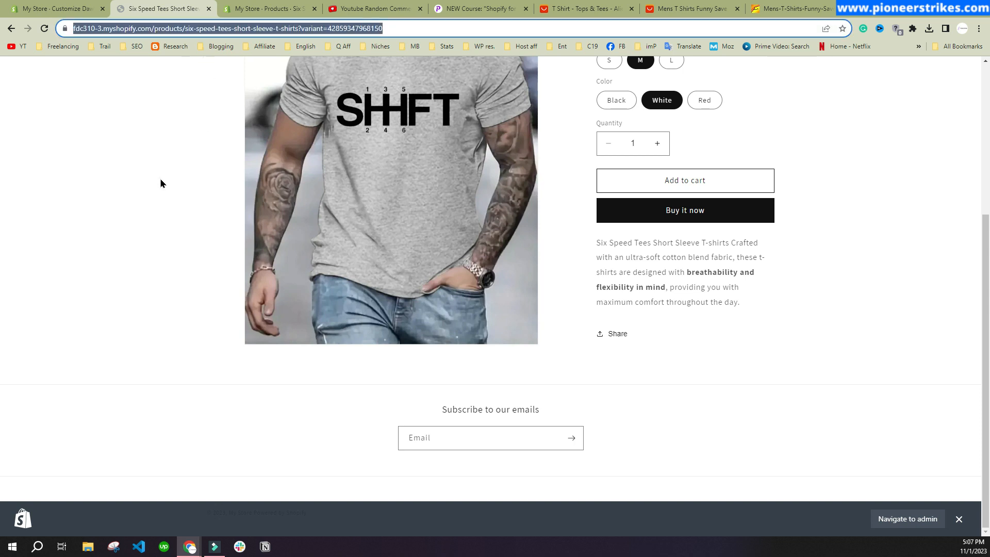
key(ctrl+shift+n)
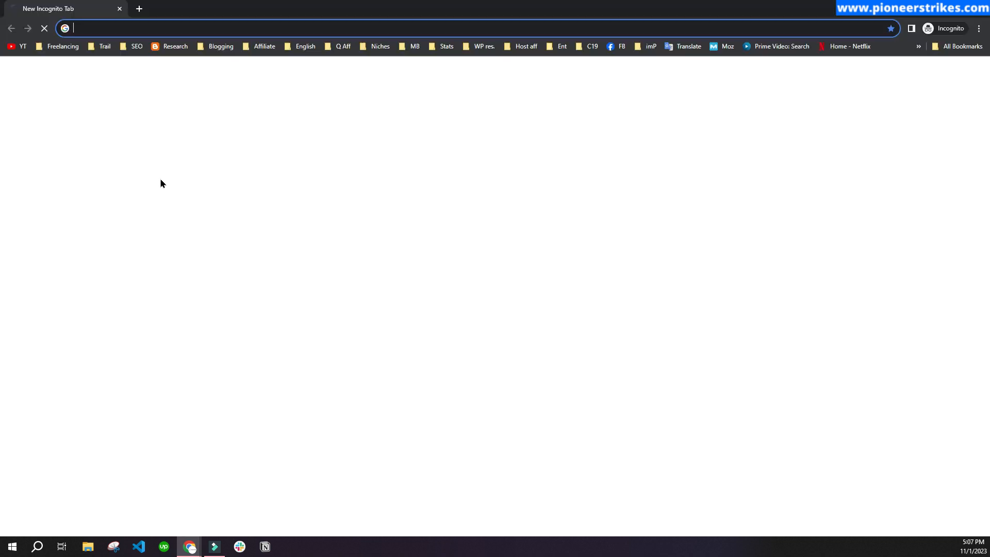
key(ctrl+v)
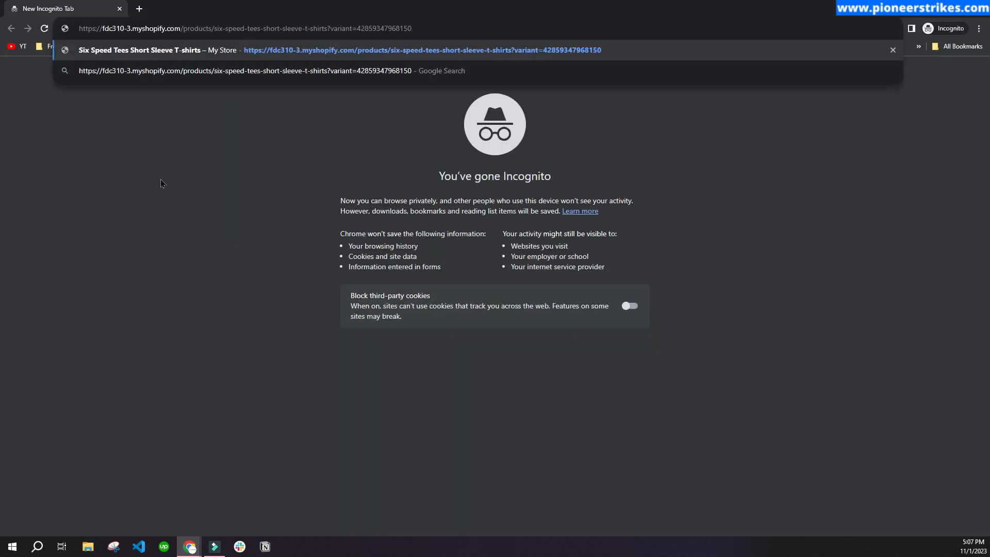
key(Return)
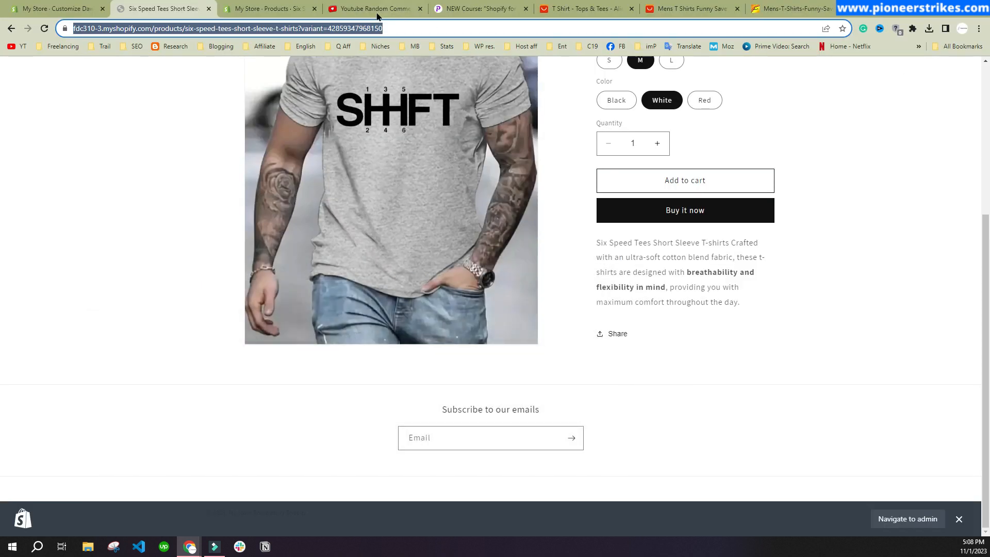
Switch to the Youtube Random Comment Picker page, dismiss the displayed winner and pick a new one.
click(377, 16)
click(600, 234)
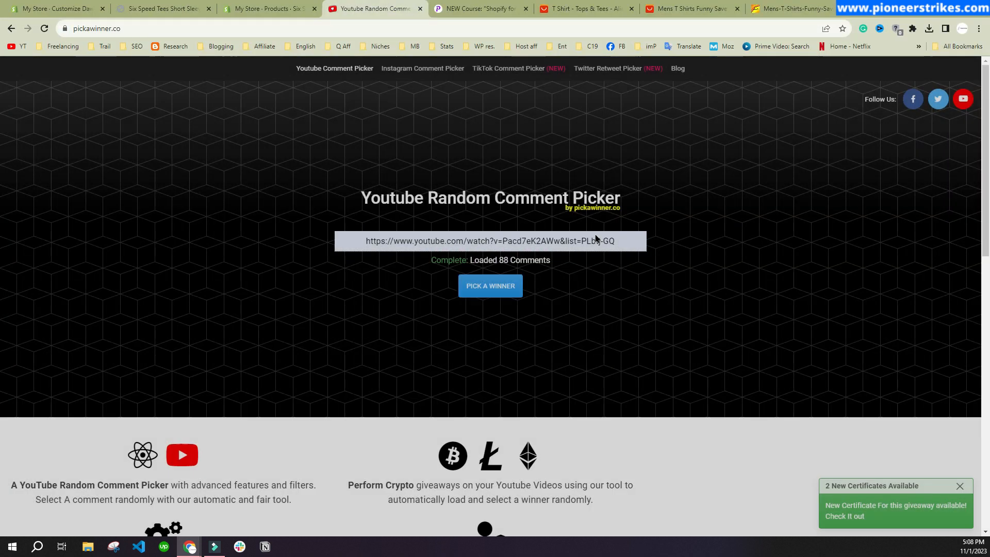
click(490, 285)
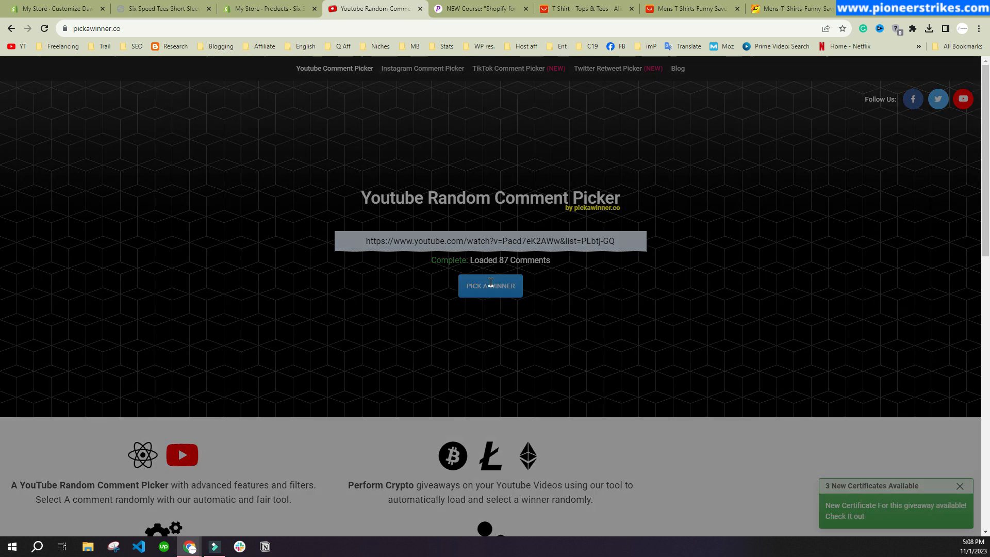
drag(449, 297, 541, 299)
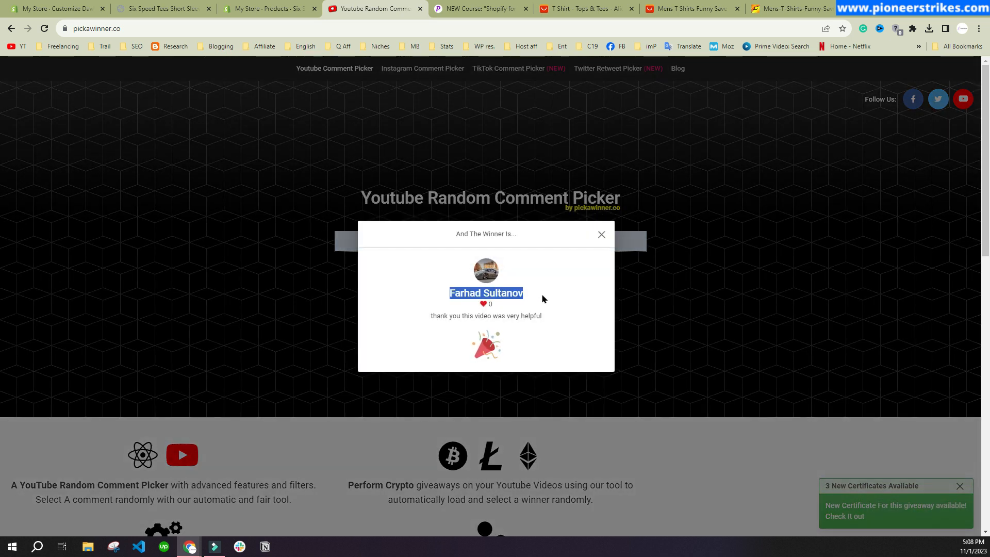
click(542, 298)
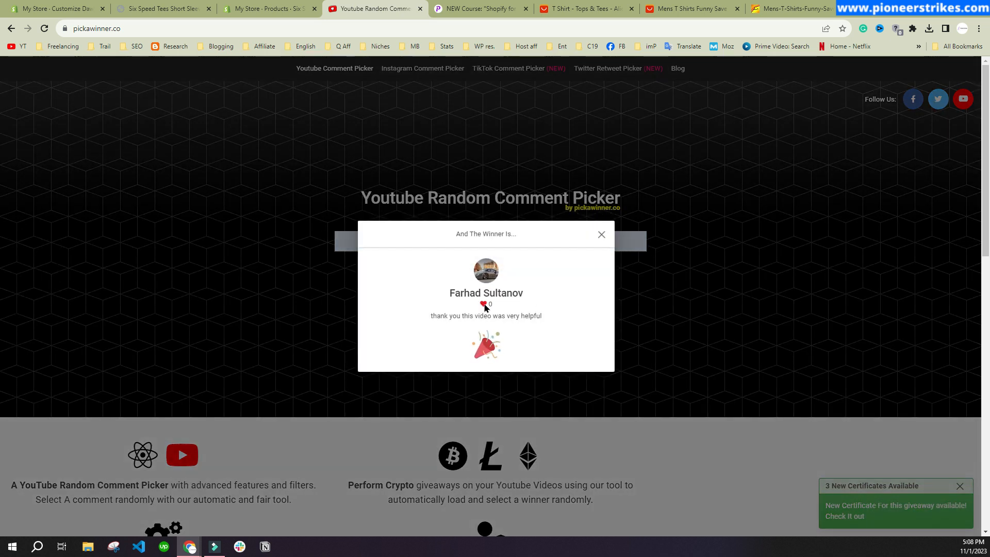